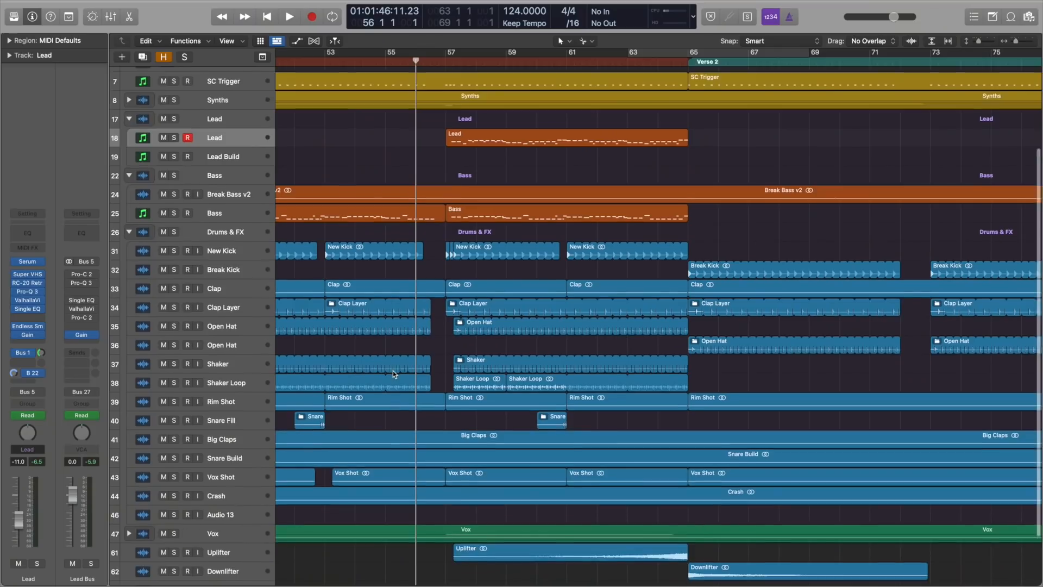
# - Delete the Uplifter and Downlifter regions around the start of Verse 2 and play back the transition
pyautogui.scroll(-4, 429, 491)
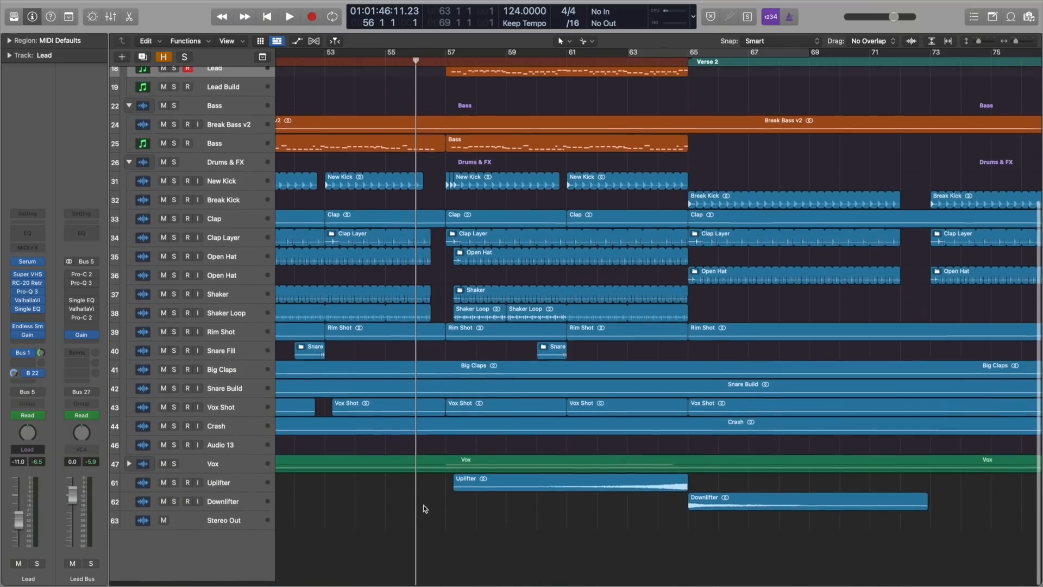
pyautogui.press('Delete')
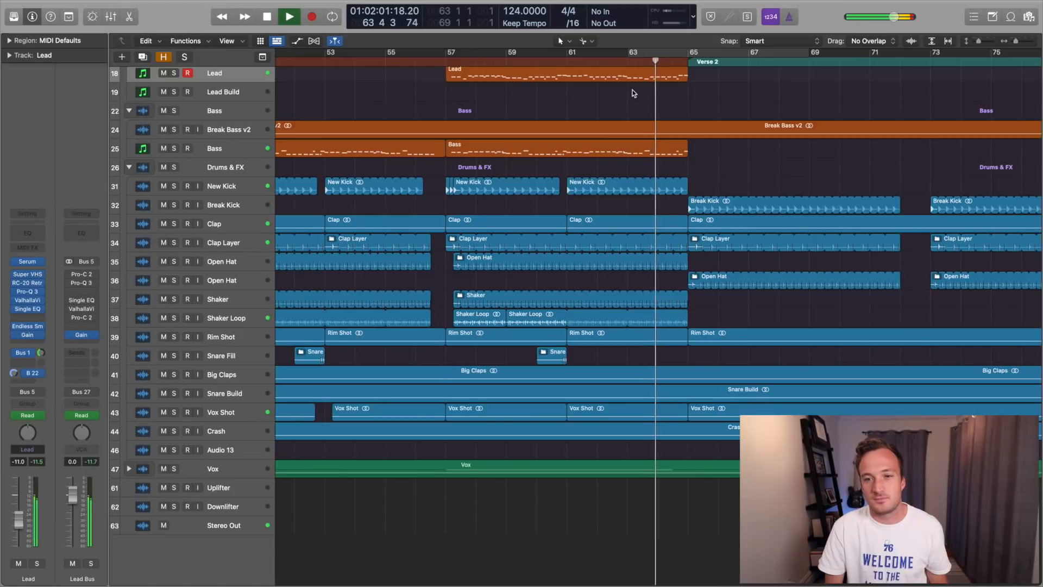
pyautogui.hscroll(2, 633, 93)
pyautogui.scroll(1, 633, 93)
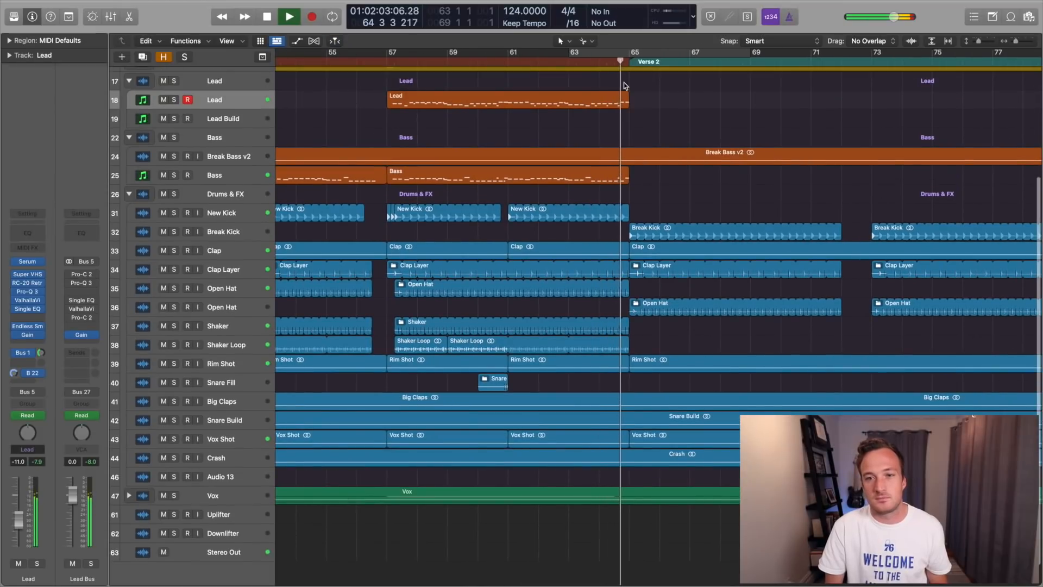
pyautogui.press('space')
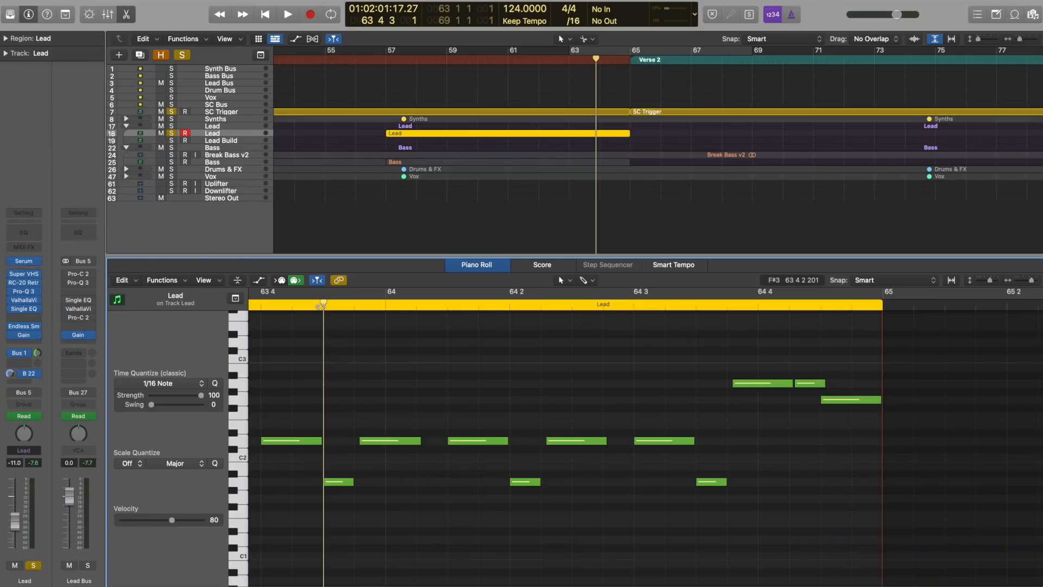
# - Play the end of the Lead region and delete its last four notes before bar 65
pyautogui.press('space')
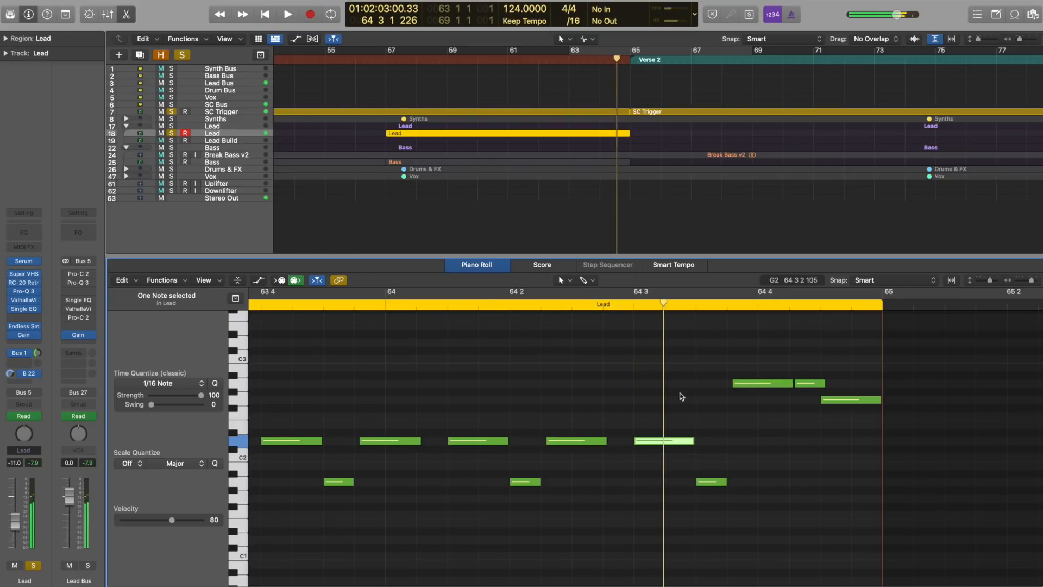
pyautogui.moveTo(702, 367); pyautogui.dragTo(842, 515)
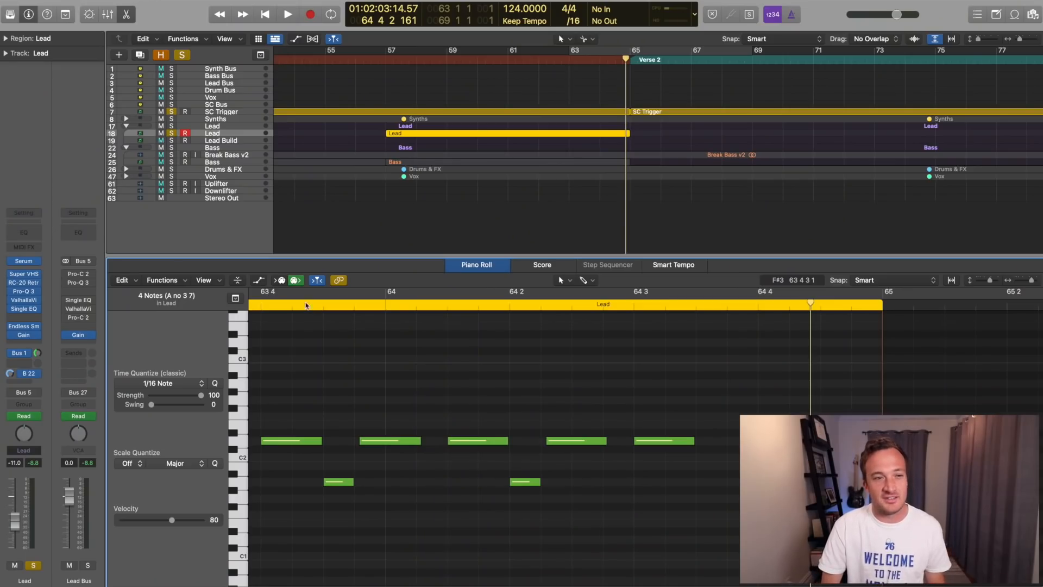
# - Solo the Bass track, show the Bass region's notes and select its last four notes before bar 65
pyautogui.click(171, 162)
pyautogui.click(435, 162)
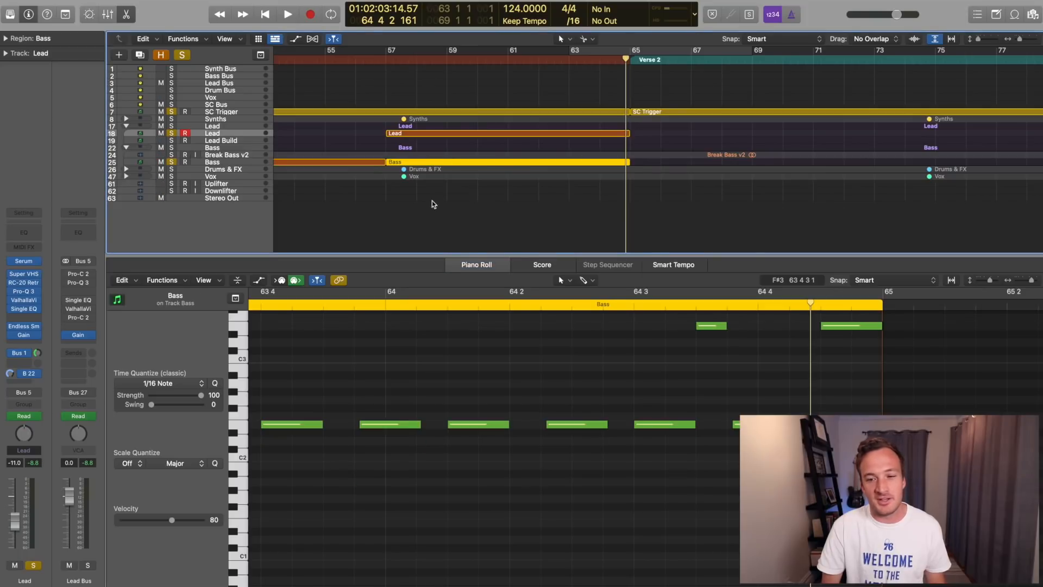
pyautogui.hscroll(4, 652, 391)
pyautogui.scroll(2, 625, 369)
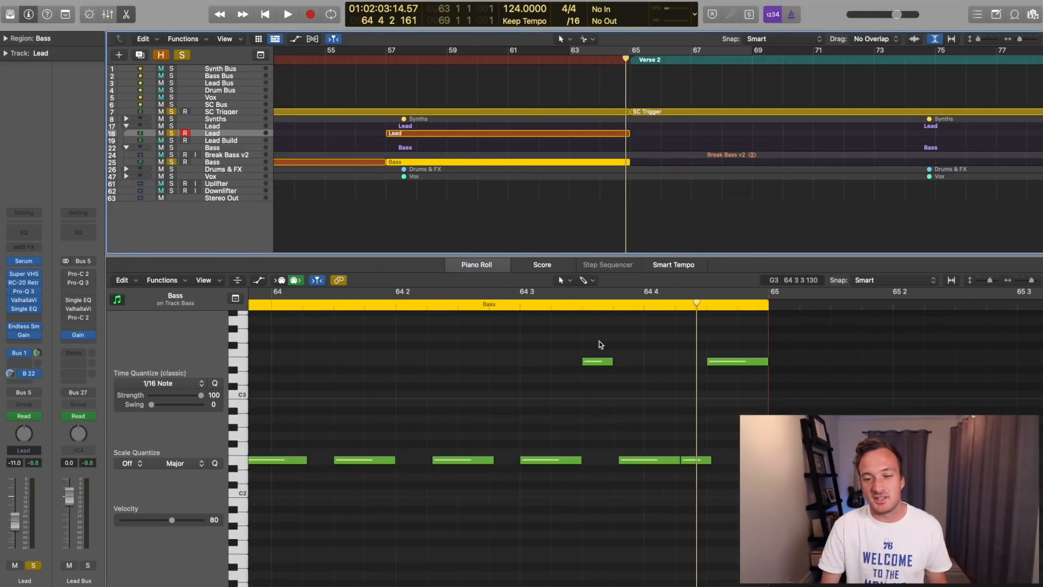
pyautogui.moveTo(593, 335); pyautogui.dragTo(777, 496)
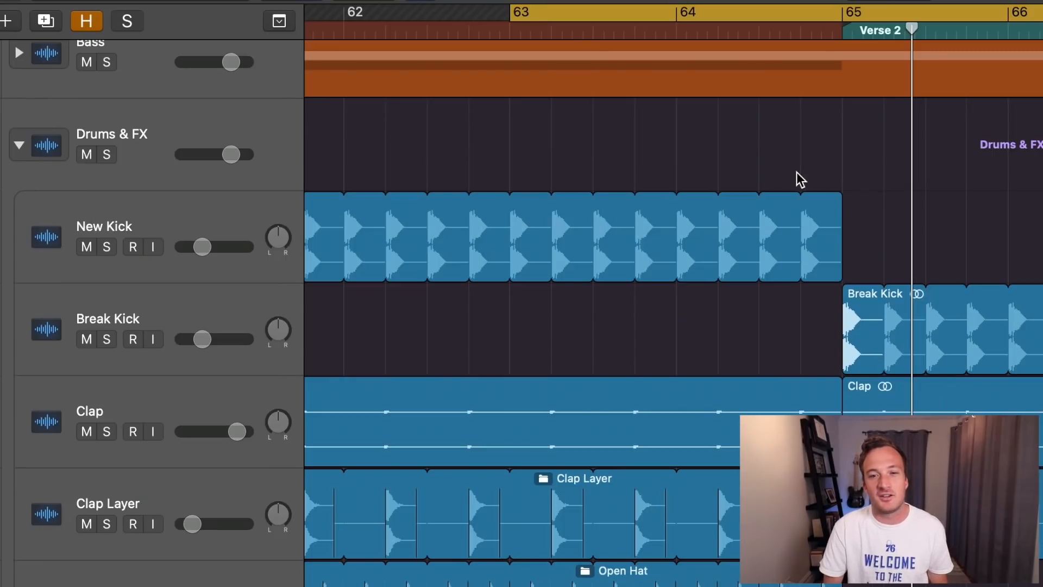
# - Select the last two New Kick hits before bar 65 and play back the transition
pyautogui.moveTo(831, 197); pyautogui.dragTo(748, 249)
pyautogui.press('space')
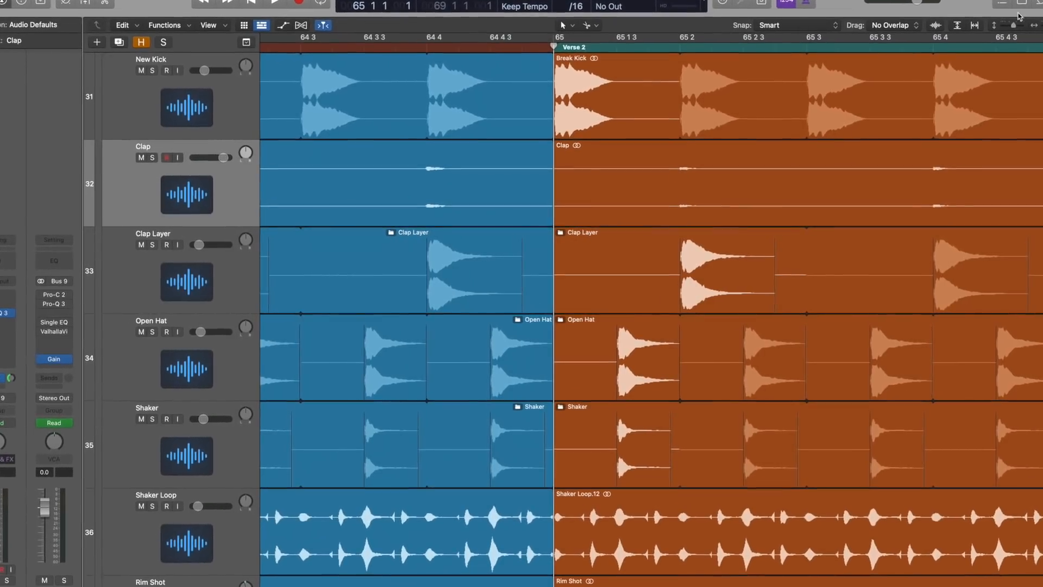
# - Trim the New Kick region's end to 64 3 and remove the Break Kick's first beat so it starts at 65 2
pyautogui.moveTo(1013, 25); pyautogui.dragTo(1011, 25)
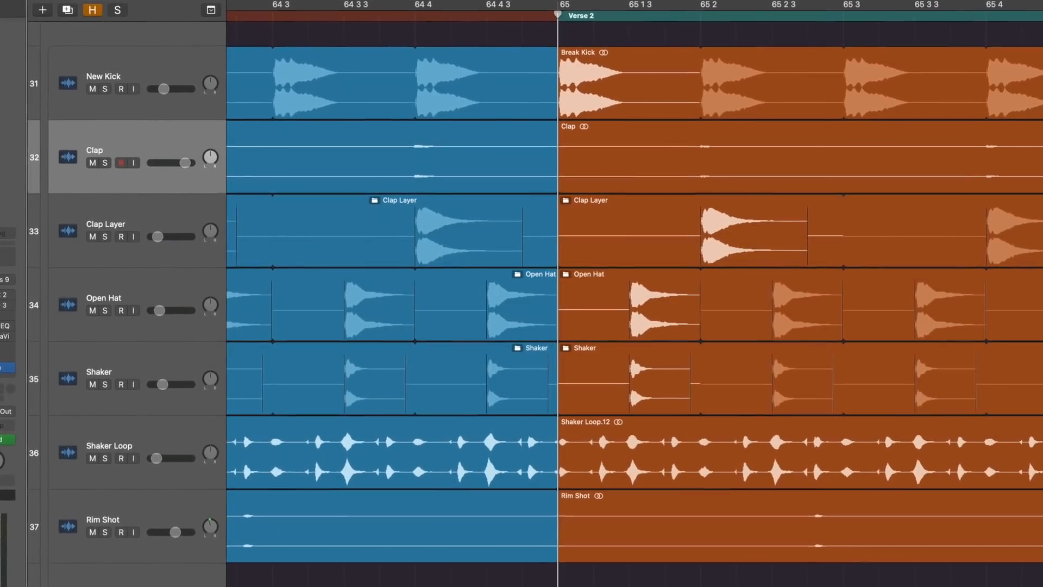
pyautogui.press('super+Down')
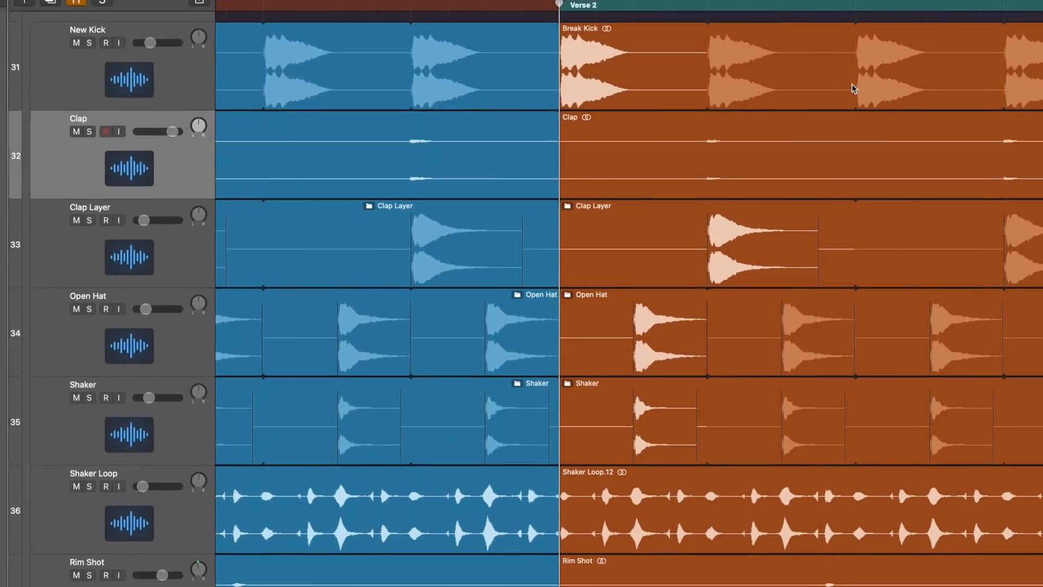
pyautogui.moveTo(601, 128); pyautogui.dragTo(600, 128)
pyautogui.moveTo(600, 128); pyautogui.dragTo(457, 128)
pyautogui.click(641, 103)
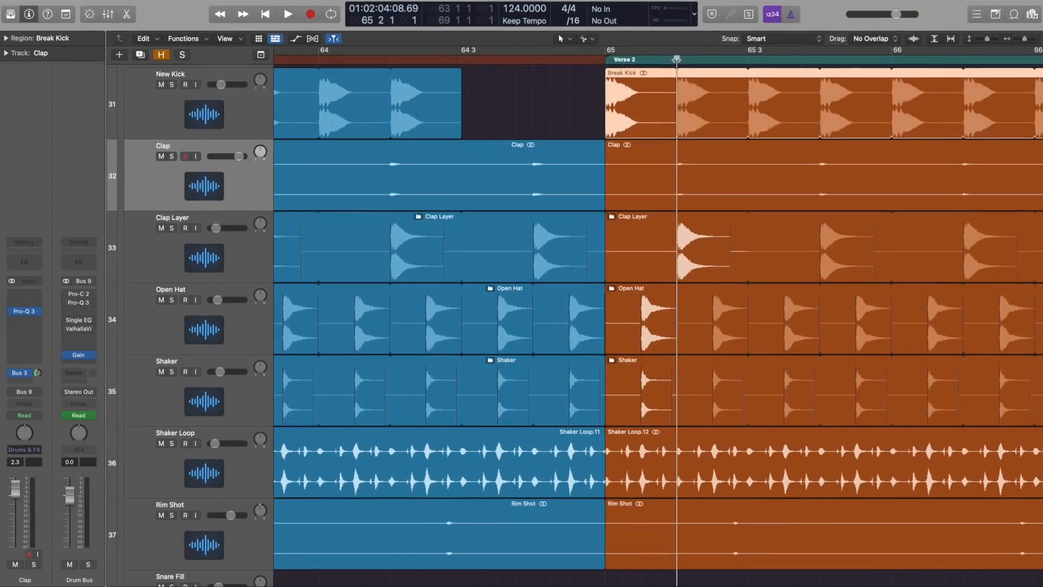
pyautogui.press('Delete')
# - Trim the ends of the Clap, Clap Layer and Shaker regions before Verse 2 to 64 4 and Open Hat to 64 3
pyautogui.moveTo(601, 201); pyautogui.dragTo(528, 201)
pyautogui.moveTo(602, 222); pyautogui.dragTo(530, 224)
pyautogui.moveTo(601, 292); pyautogui.dragTo(458, 292)
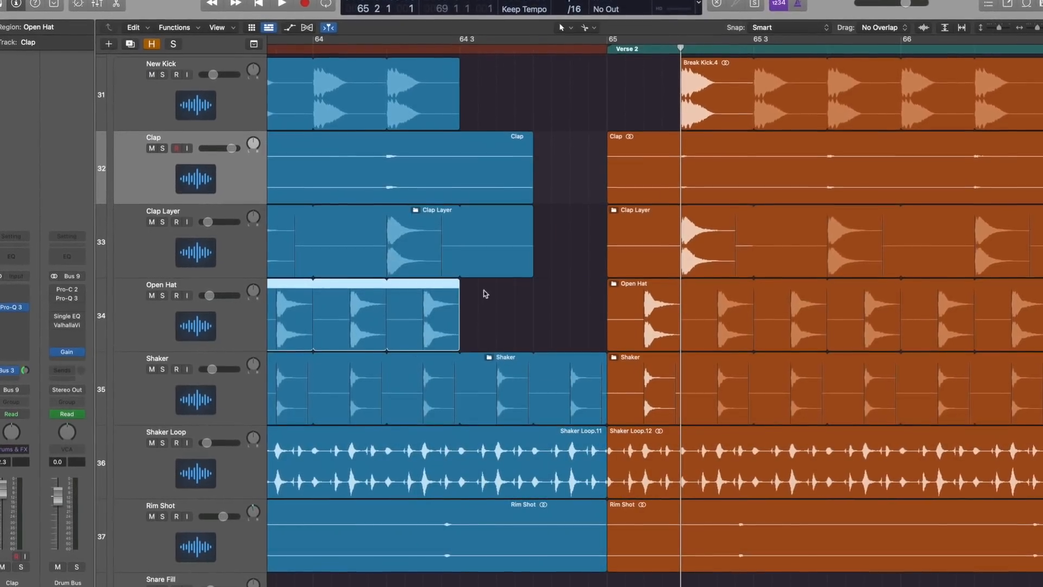
pyautogui.moveTo(601, 364); pyautogui.dragTo(530, 365)
# - Split the Verse 2 Open Hat and Shaker regions at 65 2 and delete their first beat
pyautogui.moveTo(580, 313); pyautogui.dragTo(636, 369)
pyautogui.press('super+t')
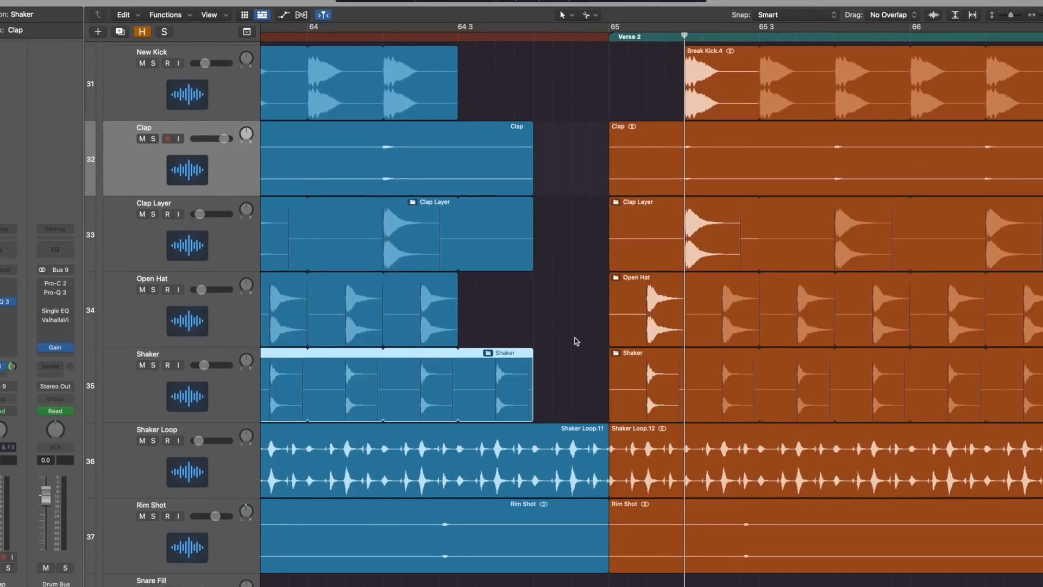
pyautogui.press('Delete')
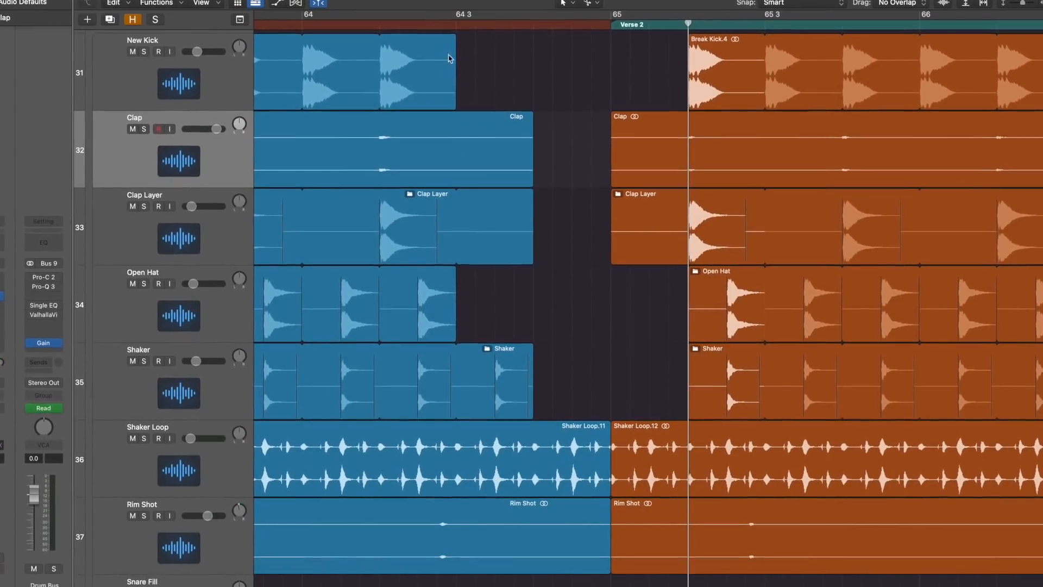
# - Split the Rim Shot region at 64 2 and delete the part leading up to Verse 2
pyautogui.click(456, 27)
pyautogui.click(769, 18)
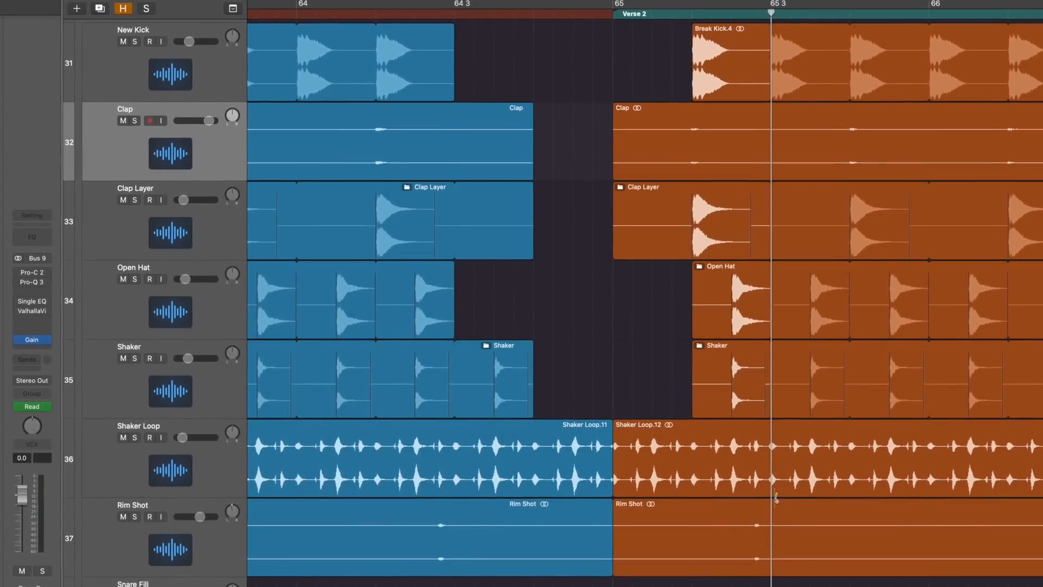
pyautogui.click(379, 17)
pyautogui.click(420, 552)
pyautogui.press('super+t')
pyautogui.press('Delete')
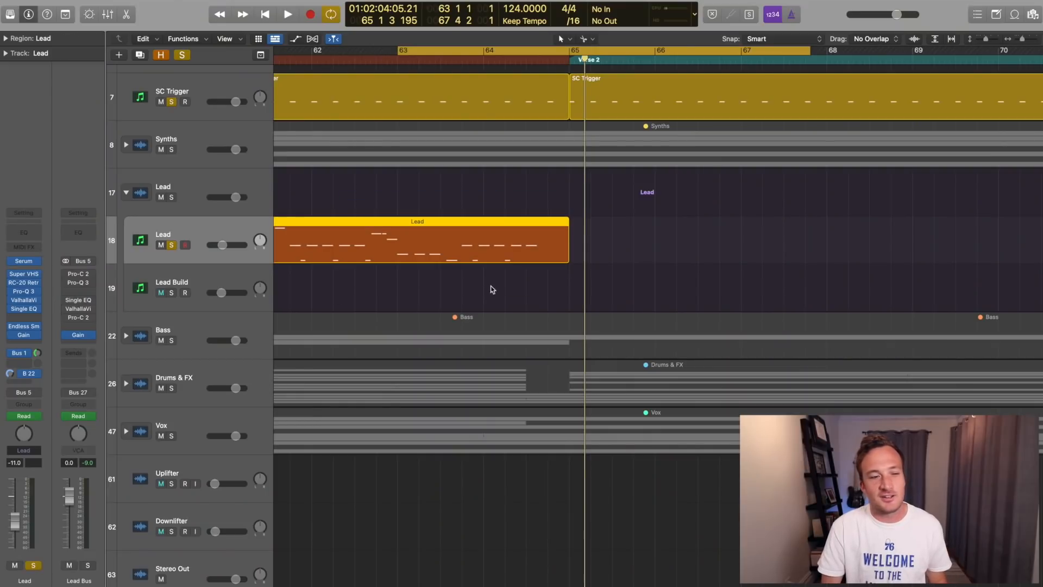
# - Add a send to Bus 8 (Lead Delay) on the Lead track and raise its level to 0 dB
pyautogui.click(22, 364)
pyautogui.moveTo(29, 383)
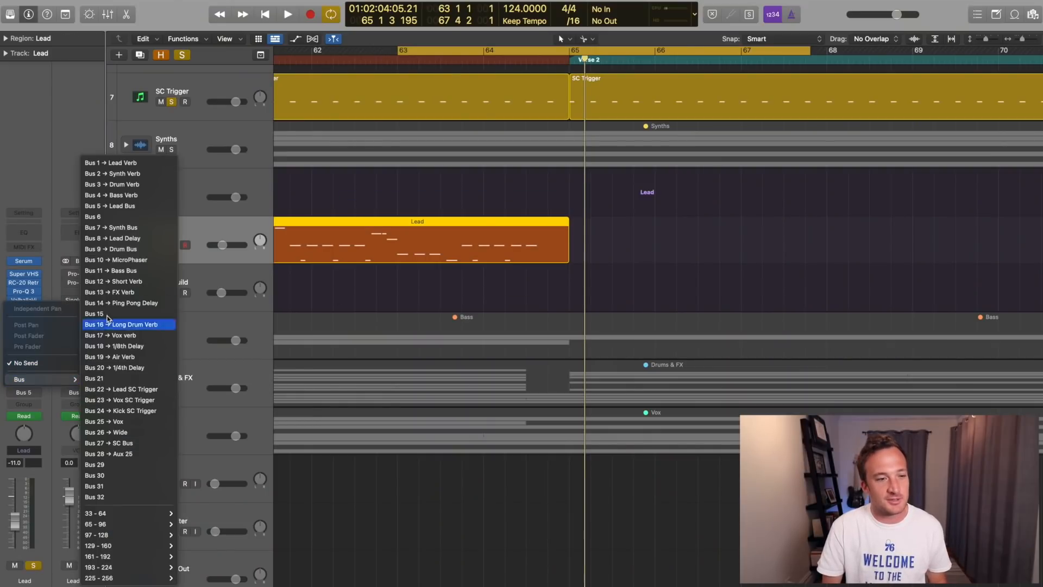
pyautogui.click(106, 238)
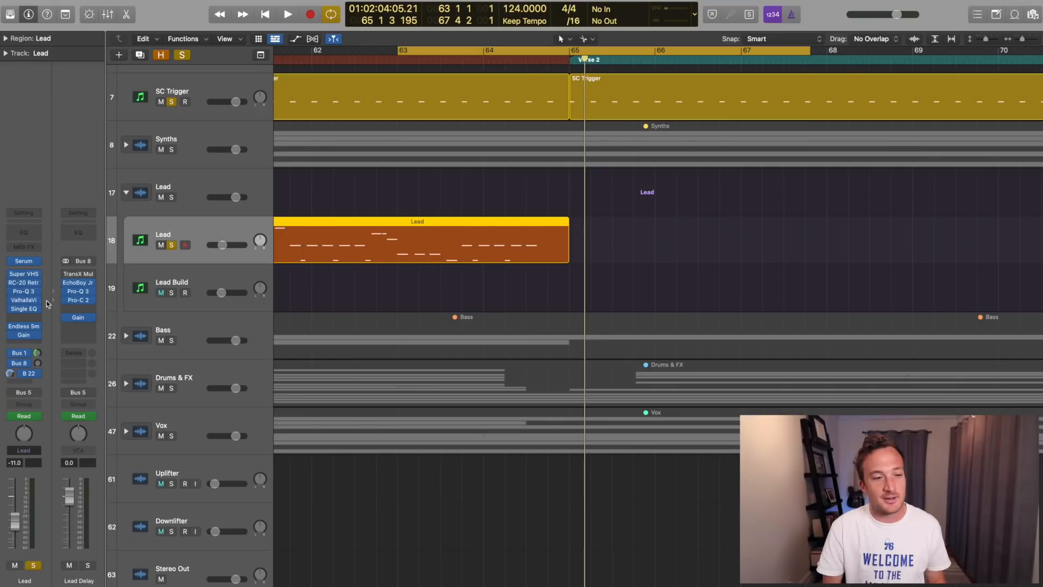
pyautogui.moveTo(37, 363); pyautogui.dragTo(38, 346)
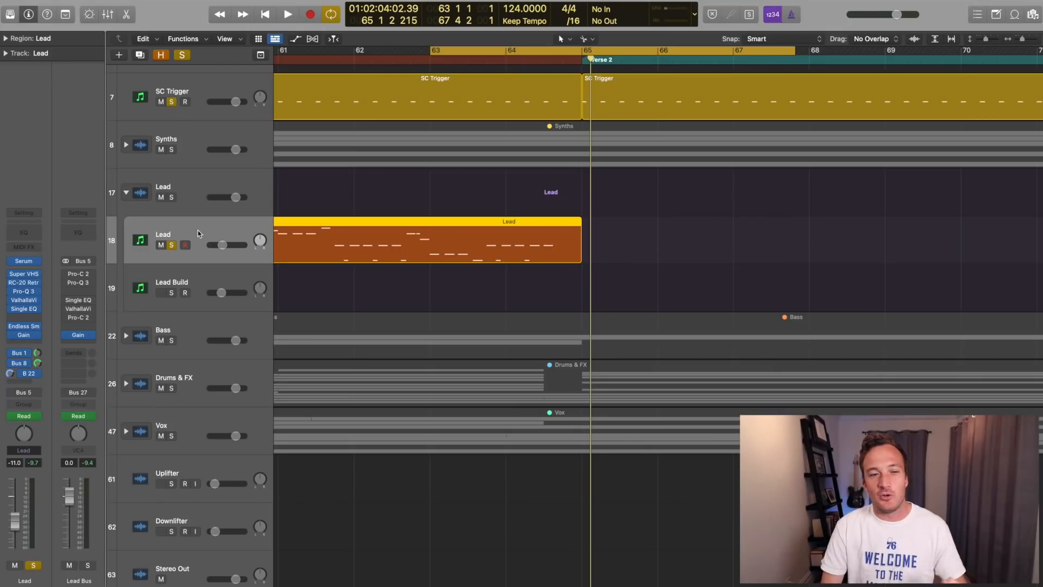
# - Automate the Lead track's Lead Delay send to rise from -∞ dB at bar 59 to +0.7 dB just before bar 65
pyautogui.press('a')
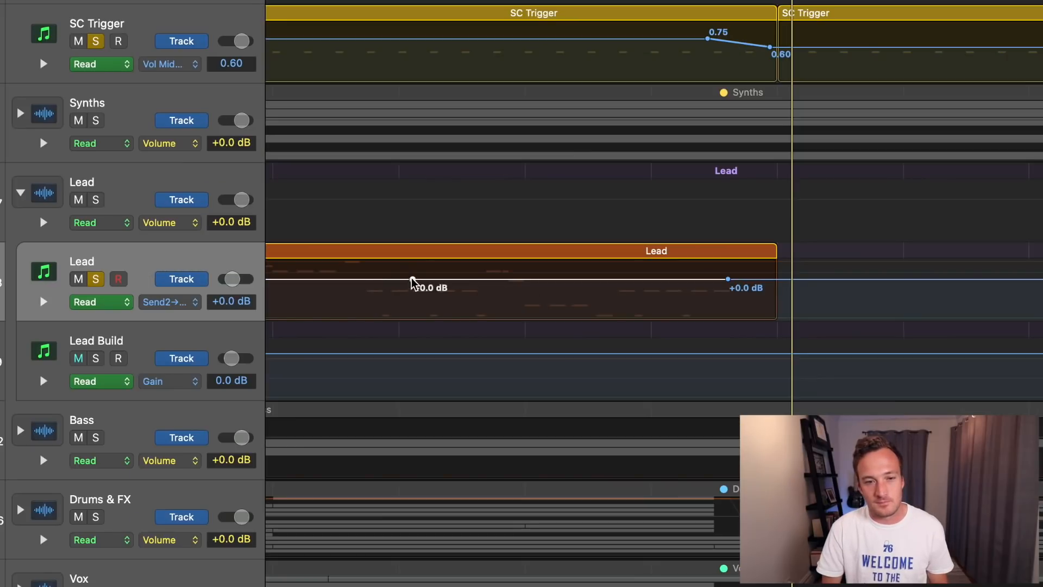
pyautogui.moveTo(413, 280); pyautogui.dragTo(413, 321)
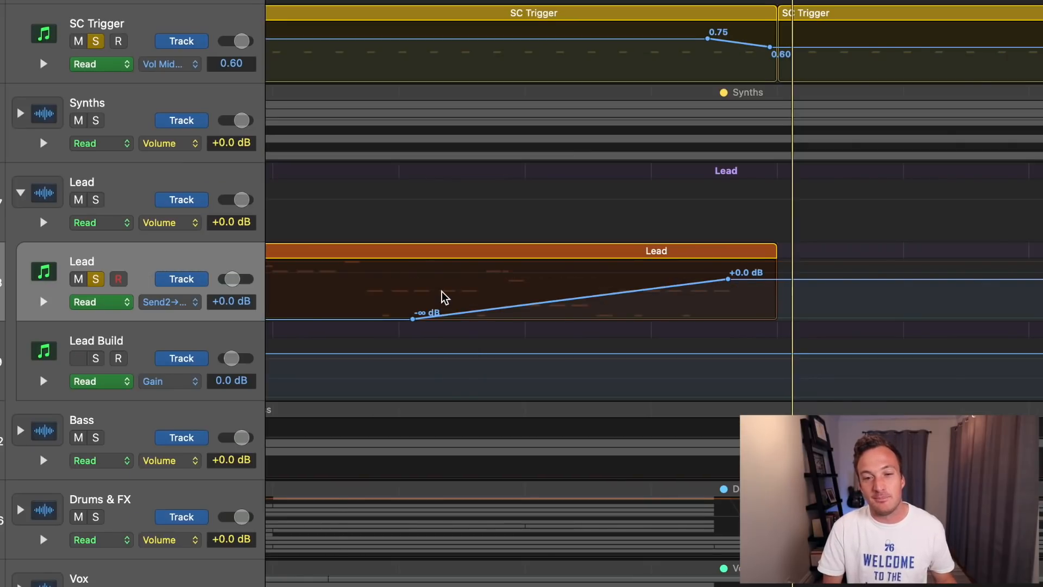
pyautogui.press('super+Left')
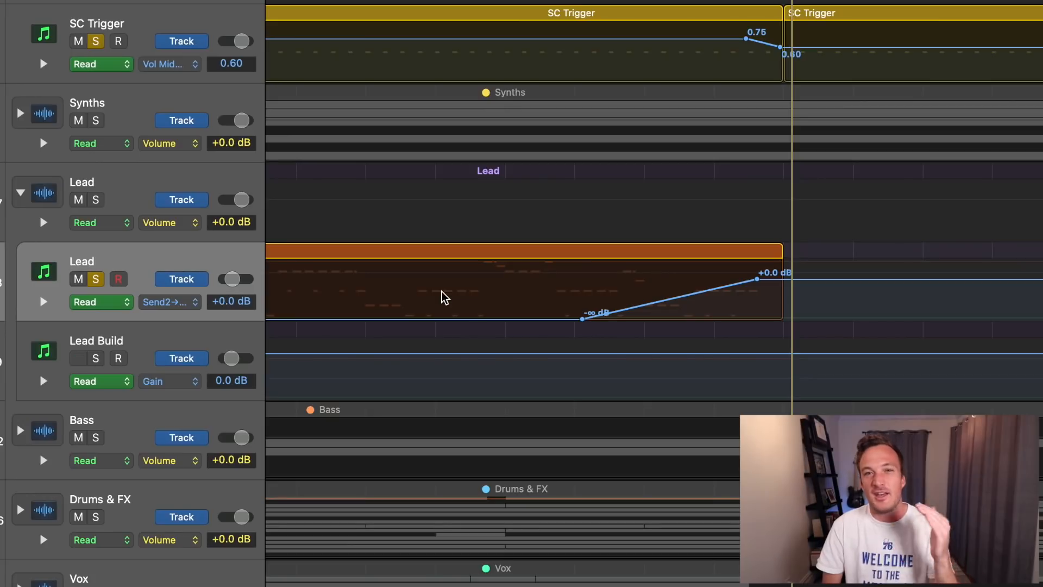
pyautogui.moveTo(582, 319); pyautogui.dragTo(369, 319)
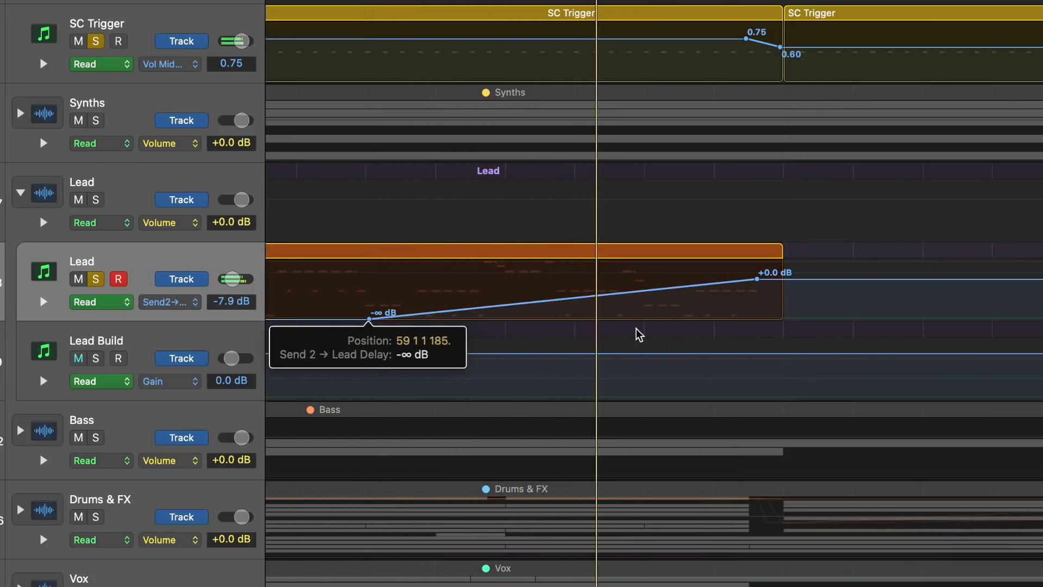
pyautogui.moveTo(792, 291); pyautogui.dragTo(791, 289)
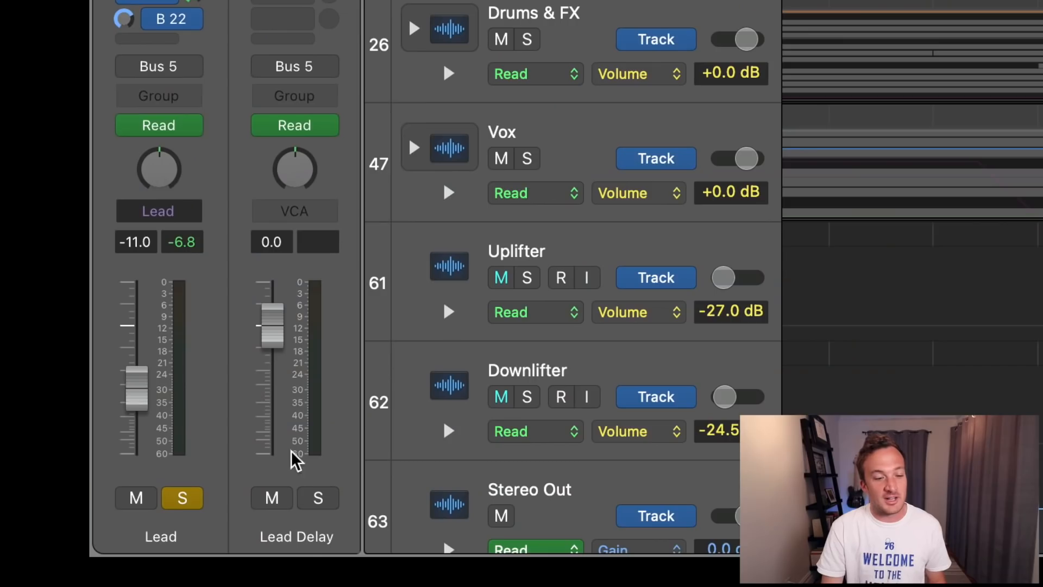
# - Create a track for the Lead Delay channel and try the Feedback knob in its EchoBoy Jr. plug-in
pyautogui.rightClick(296, 551)
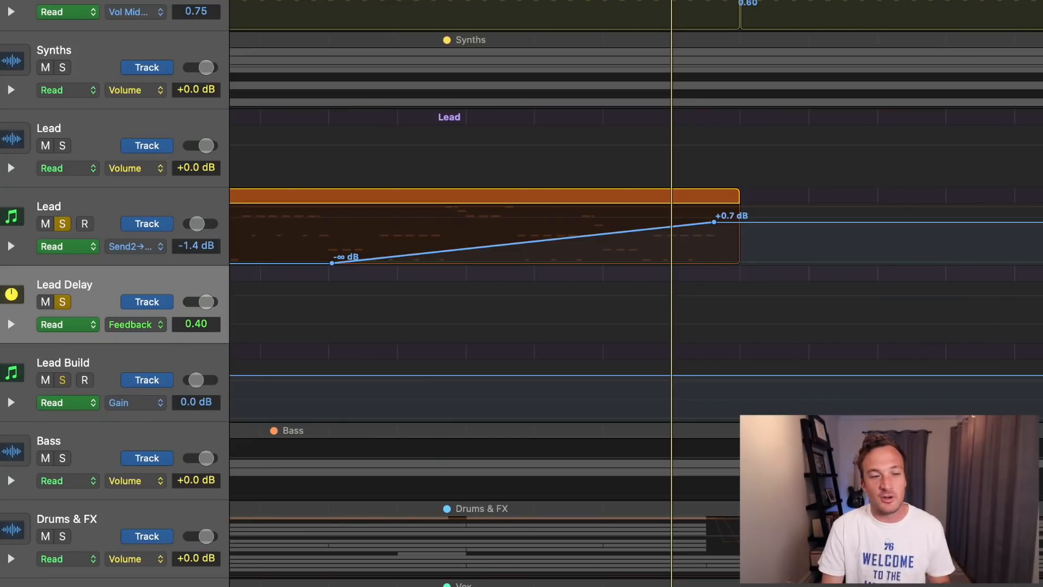
pyautogui.press('v')
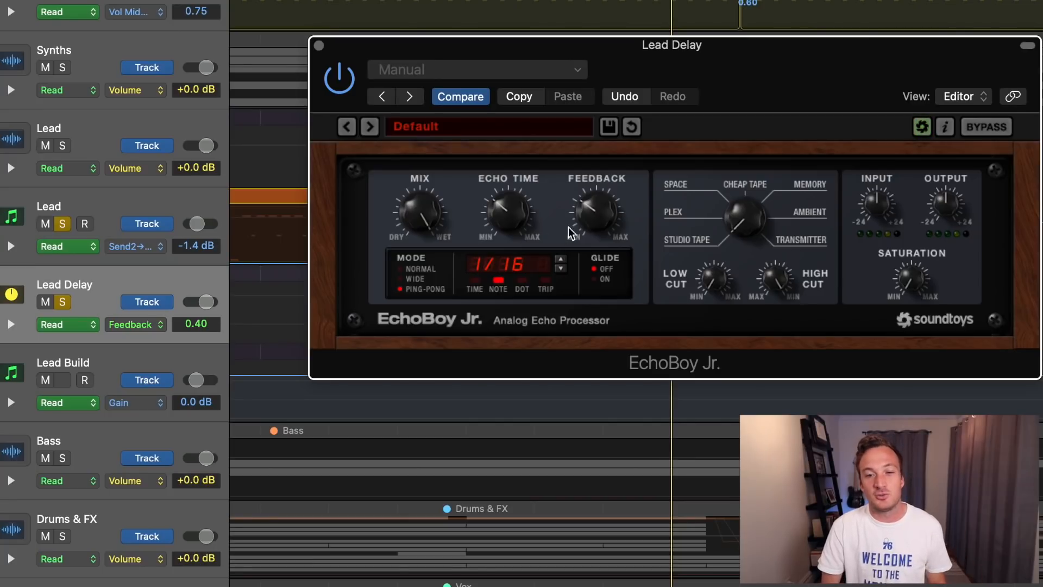
pyautogui.moveTo(578, 223)
pyautogui.mouseDown()
pyautogui.moveTo(572, 134)
pyautogui.moveTo(575, 217)
pyautogui.mouseUp()
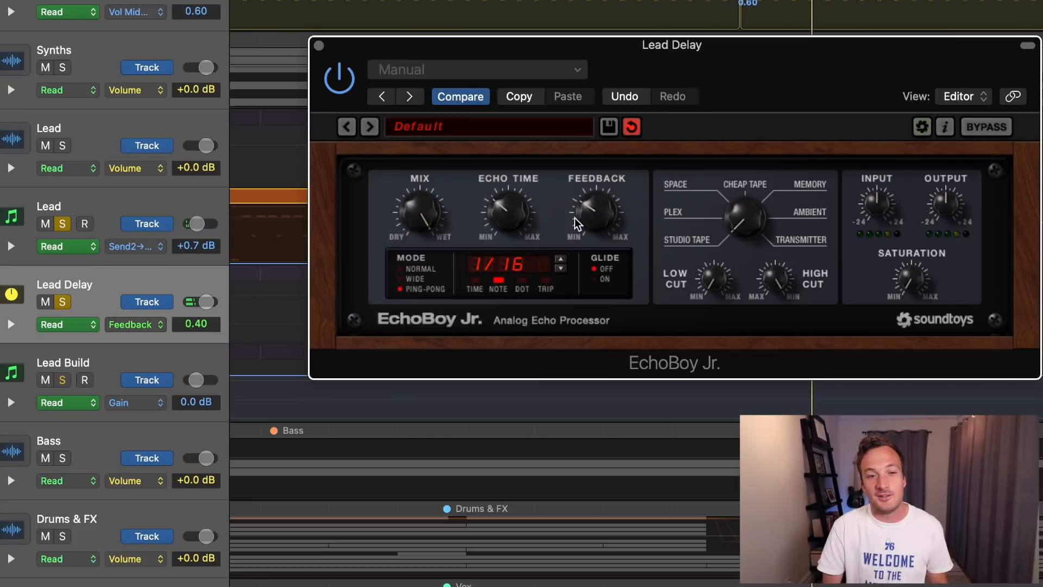
pyautogui.click(320, 45)
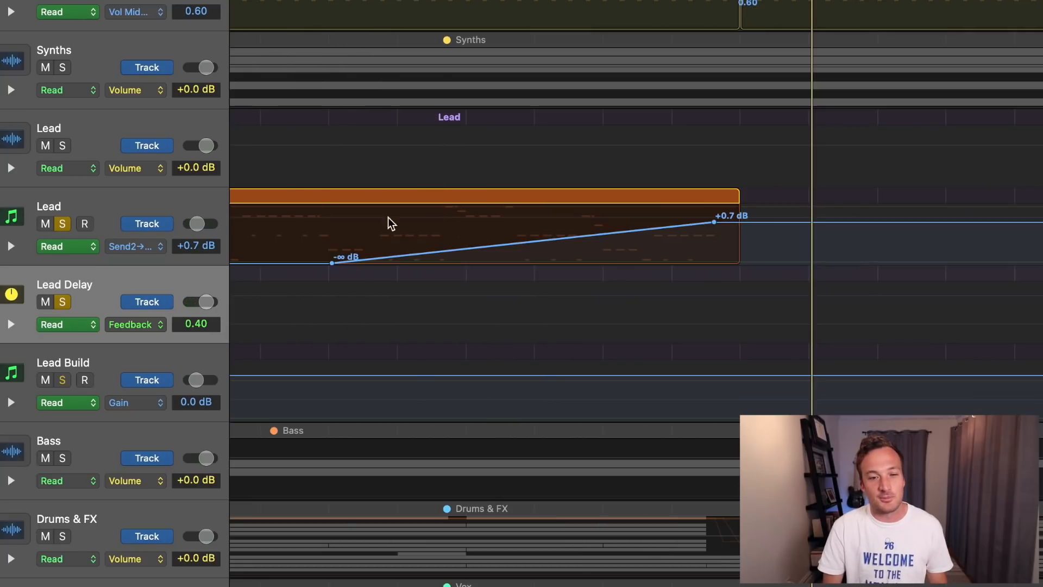
# - Automate the Lead Delay's Feedback to rise from 0.39 to 0.64 just before bar 65 and play it back
pyautogui.moveTo(719, 323); pyautogui.dragTo(749, 316)
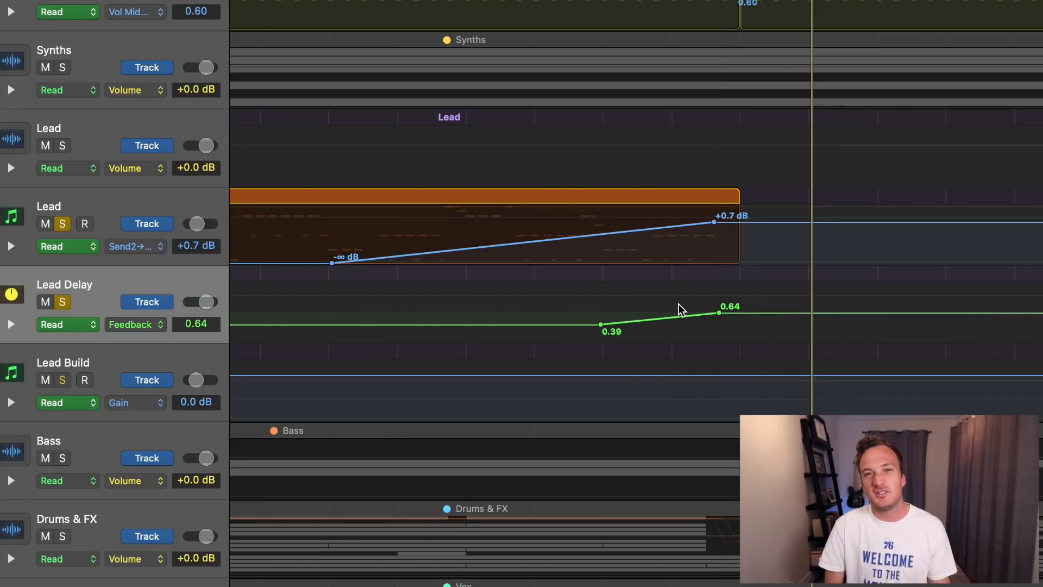
pyautogui.press('space')
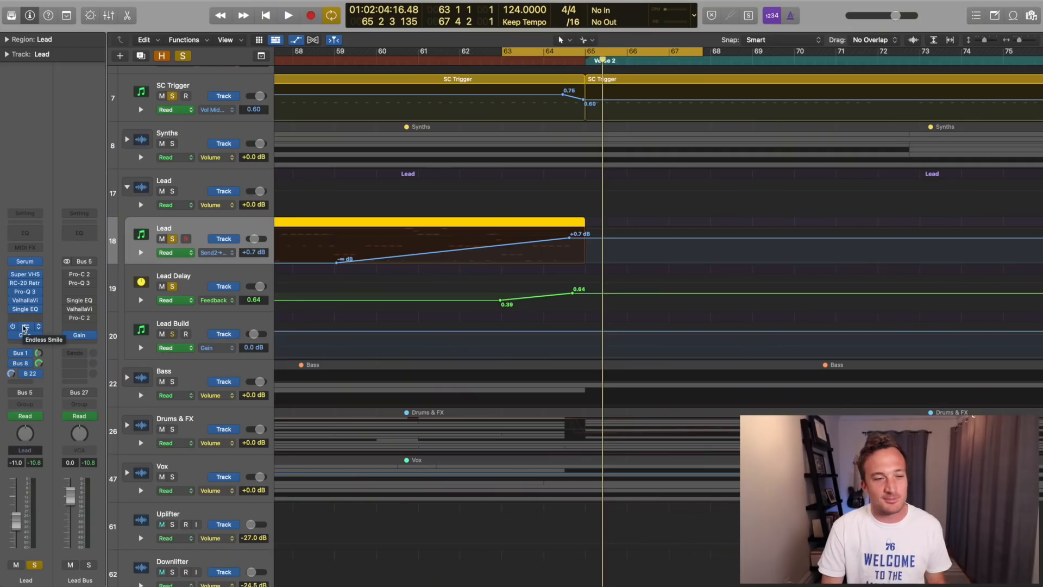
# - Switch the preset of the Lead track's Endless Smile plug-in to No Limit and close its window
pyautogui.click(25, 328)
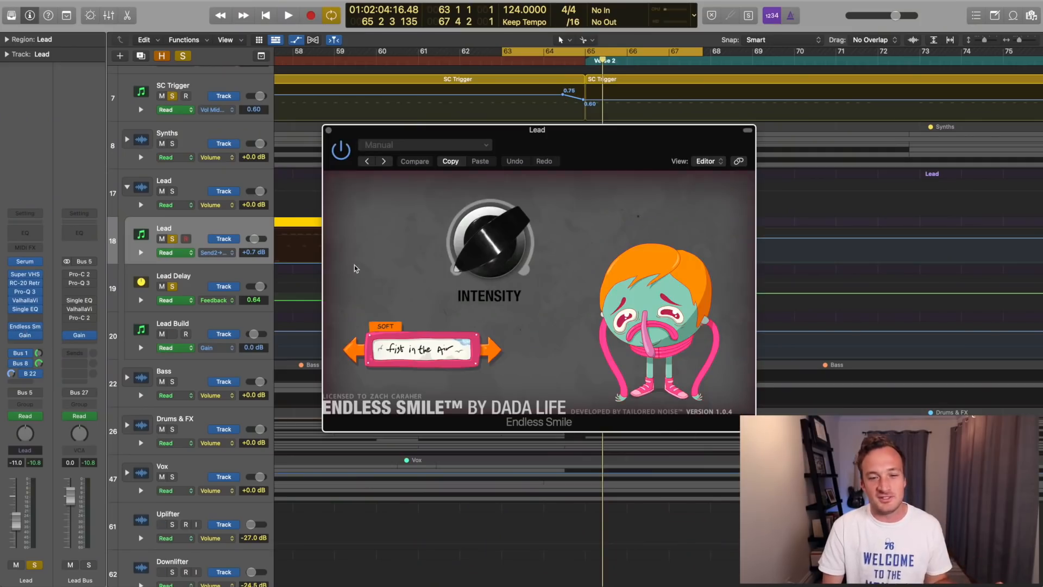
pyautogui.click(490, 348)
pyautogui.click(490, 349)
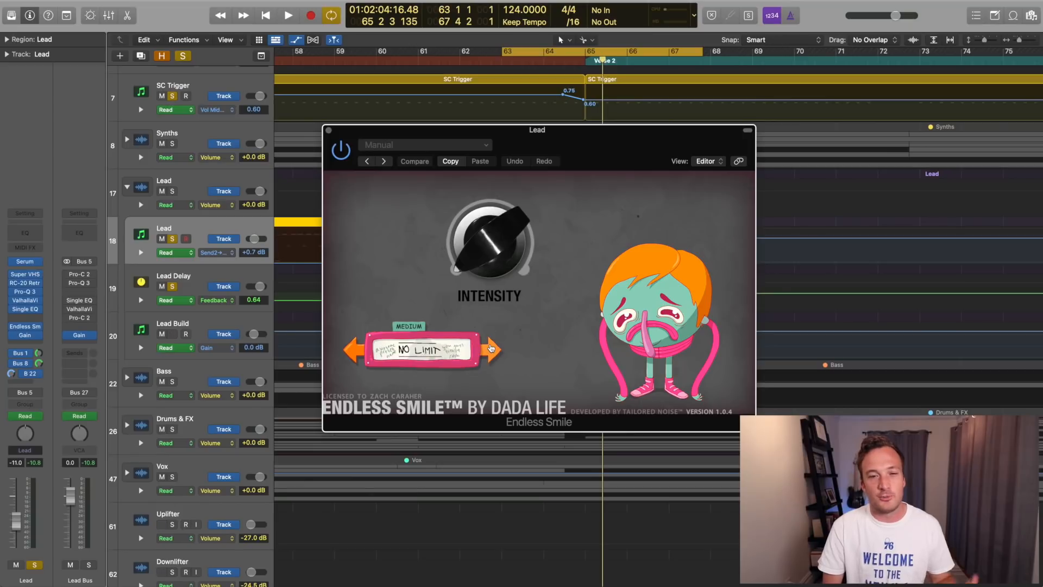
pyautogui.click(328, 130)
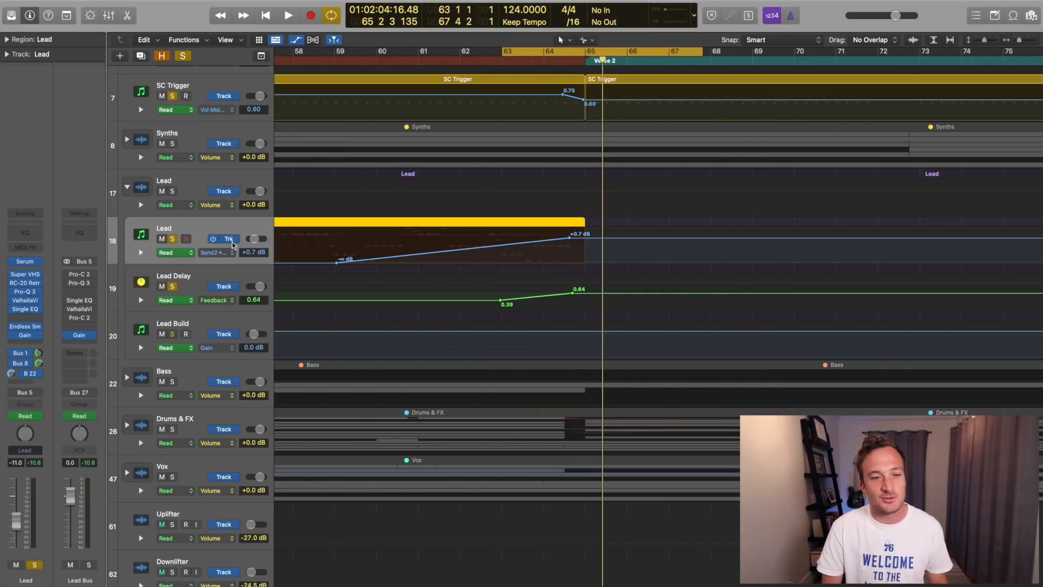
# - Show the Lead track's Endless Smile Intensity automation, raise its curve leading into bar 65, and play it back
pyautogui.click(224, 252)
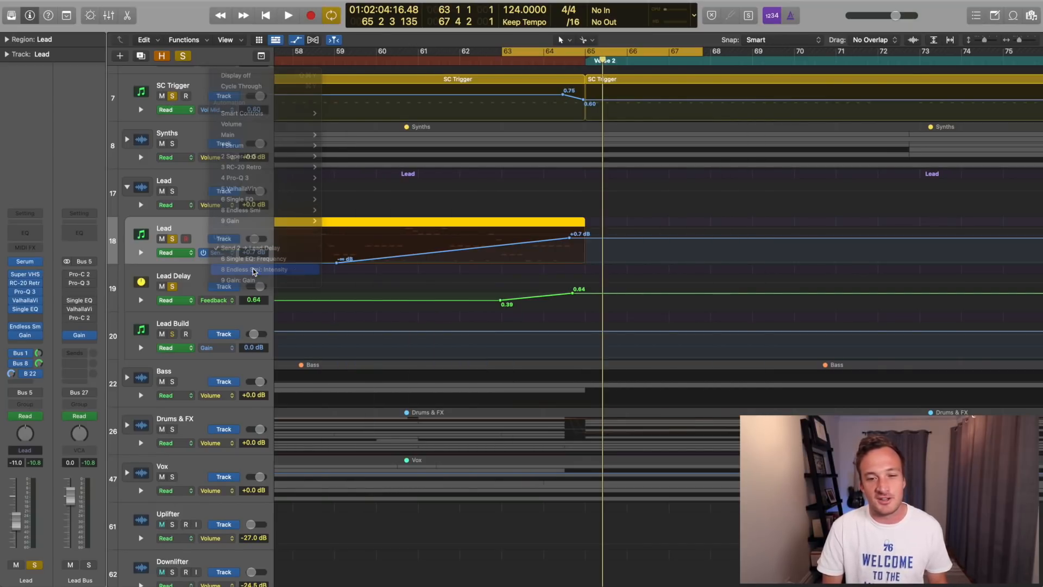
pyautogui.click(247, 269)
pyautogui.moveTo(950, 244); pyautogui.dragTo(957, 200)
pyautogui.press('space')
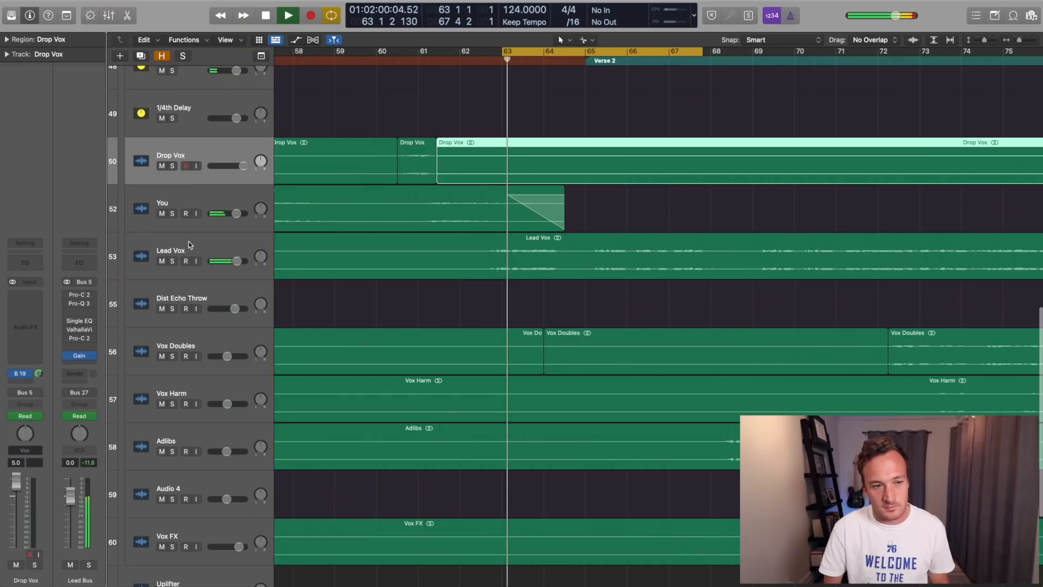
# - Solo the Lead Vox track and create a duplicate track with the same settings below it
pyautogui.click(185, 247)
pyautogui.click(173, 261)
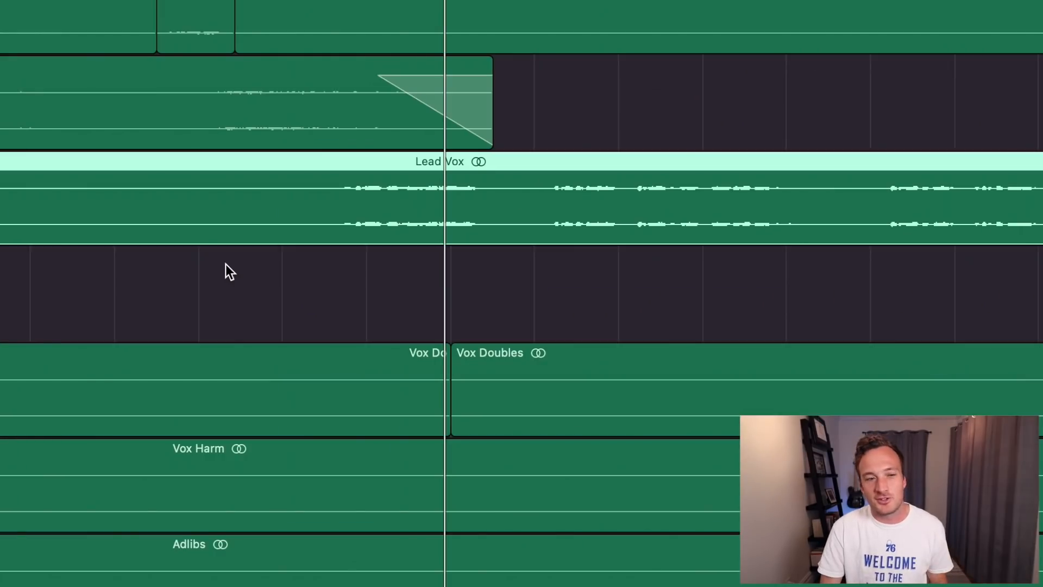
pyautogui.hotkey('ctrl', 's')
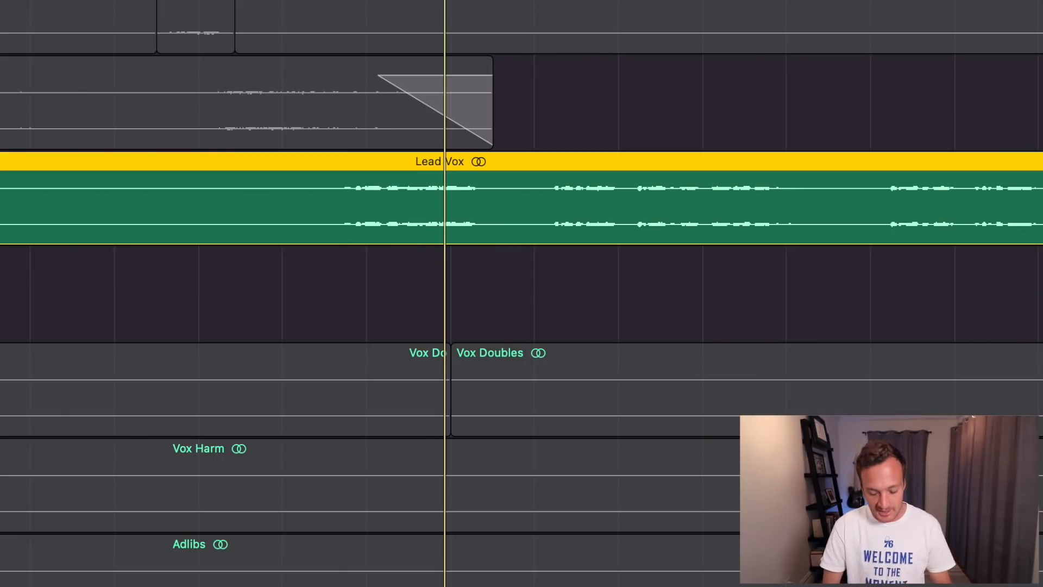
pyautogui.press('super+d')
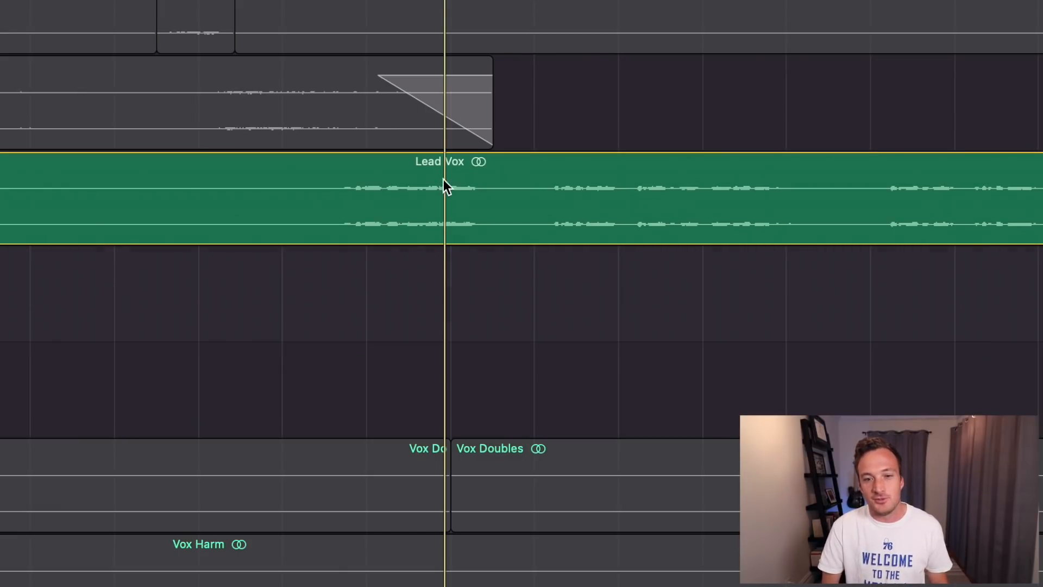
# - Split the Lead Vox region before and after the phrase around bar 64 and copy that phrase to the new track
pyautogui.click(353, 187)
pyautogui.click(503, 198)
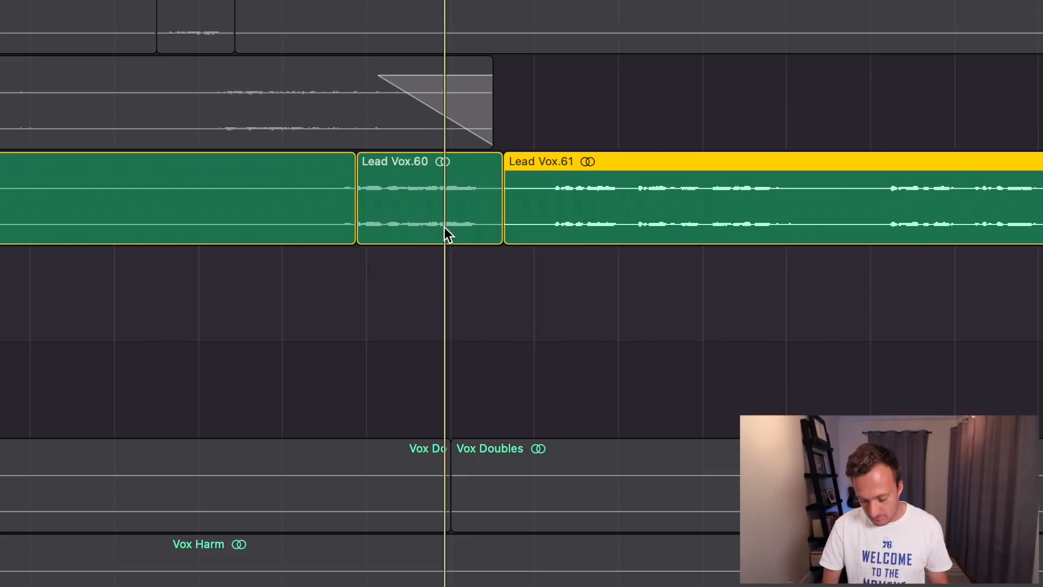
pyautogui.click(445, 227)
pyautogui.moveTo(444, 227); pyautogui.dragTo(445, 262)
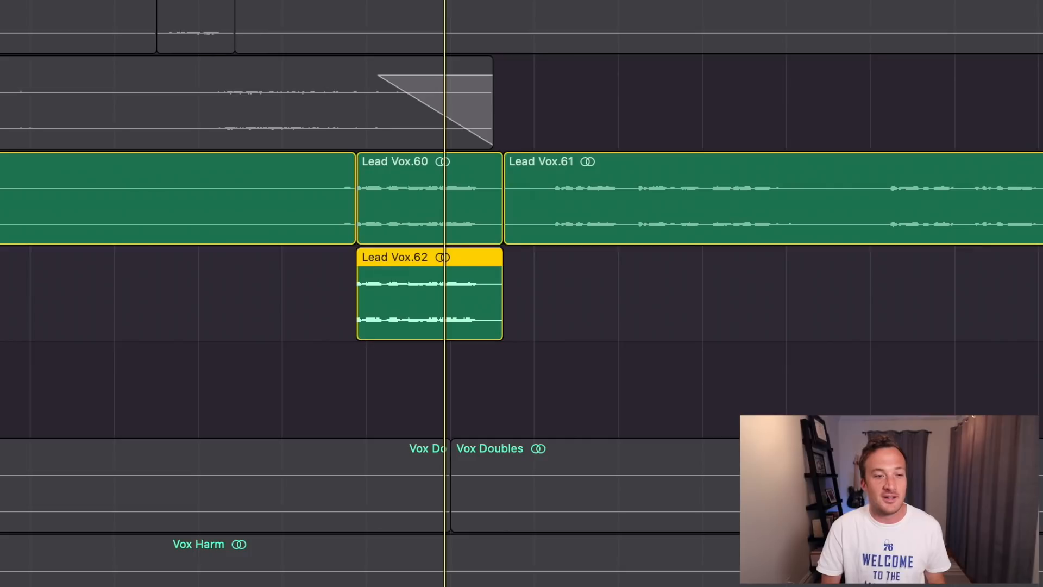
# - Solo the new vocal track and trim the start of its copied region to keep only the second half of the phrase
pyautogui.press('s')
pyautogui.press('space')
pyautogui.press('super+Right')
pyautogui.press('super+Right')
pyautogui.press('super+Right')
pyautogui.press('super+Right')
pyautogui.press('super+Right')
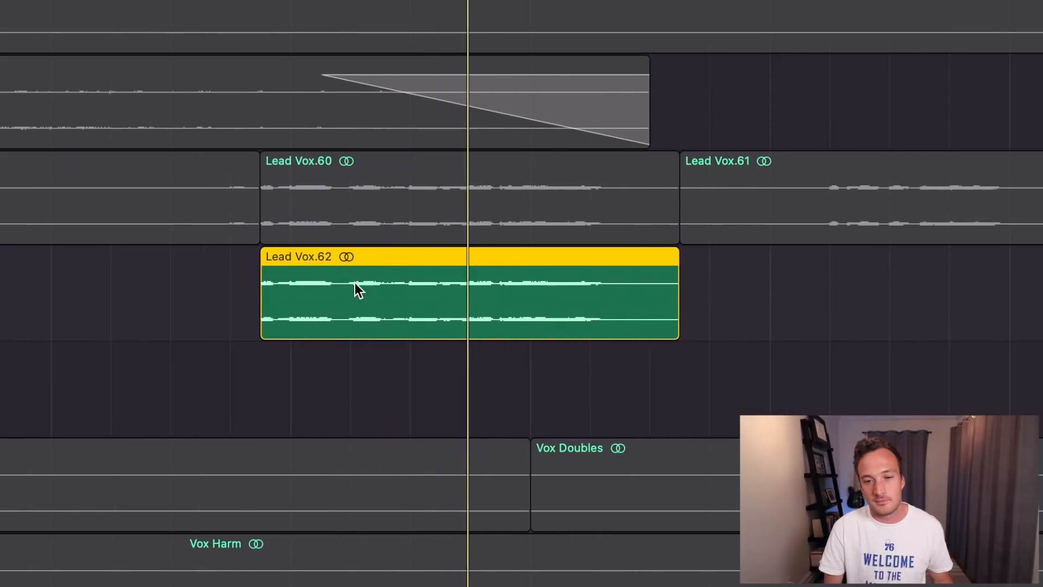
pyautogui.press('space')
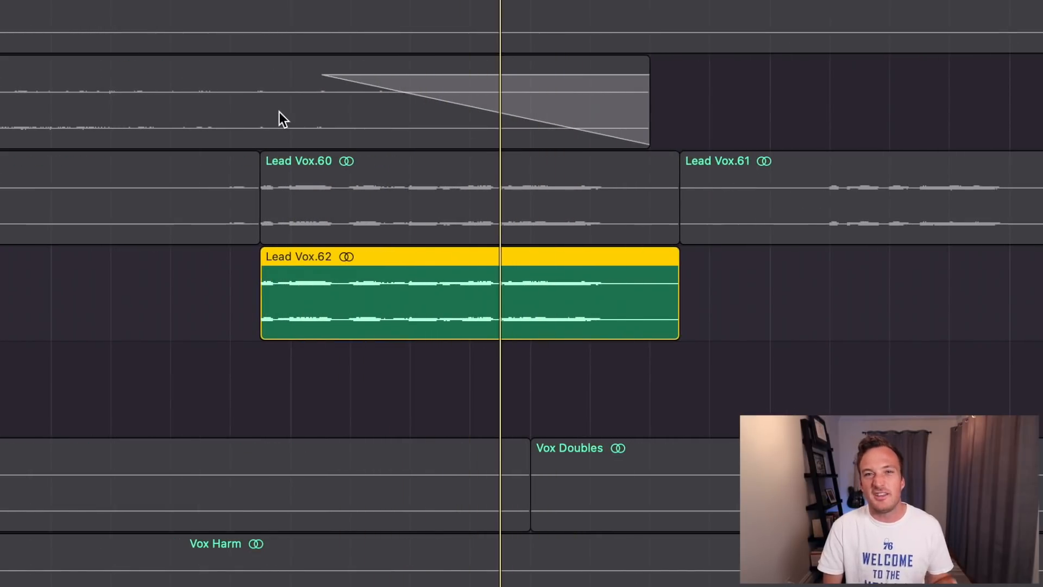
pyautogui.moveTo(265, 328); pyautogui.dragTo(496, 154)
pyautogui.press('space')
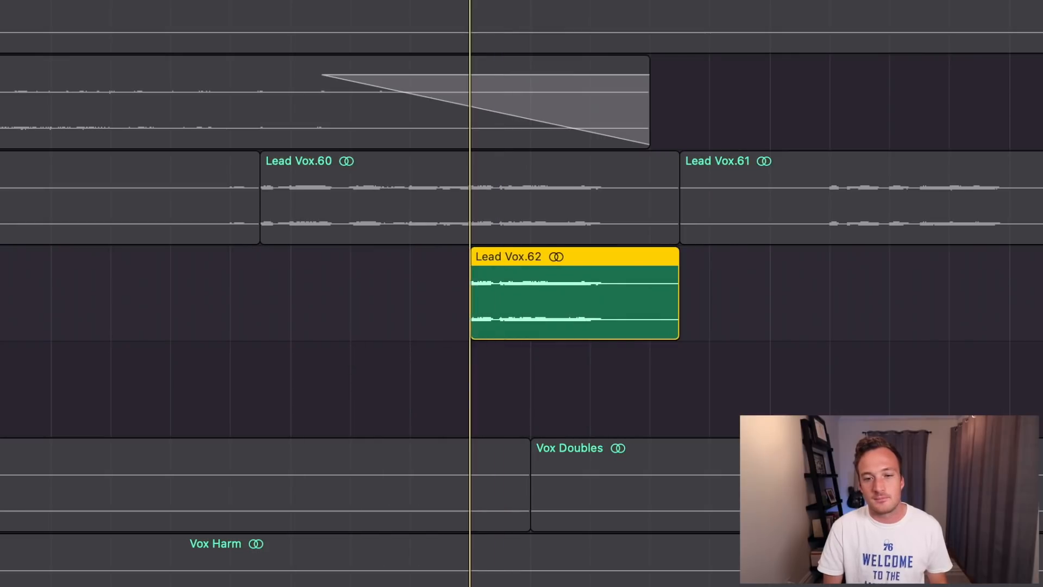
# - Collapse the region inspector and insert a stereo EchoBoy Jr. plug-in on the new vocal track
pyautogui.click(395, 280)
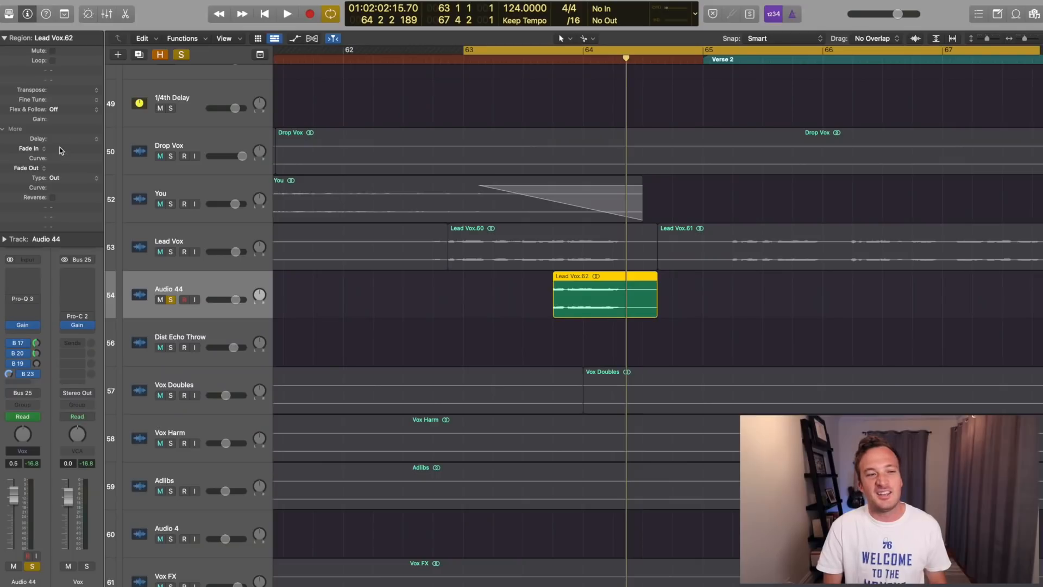
pyautogui.click(22, 41)
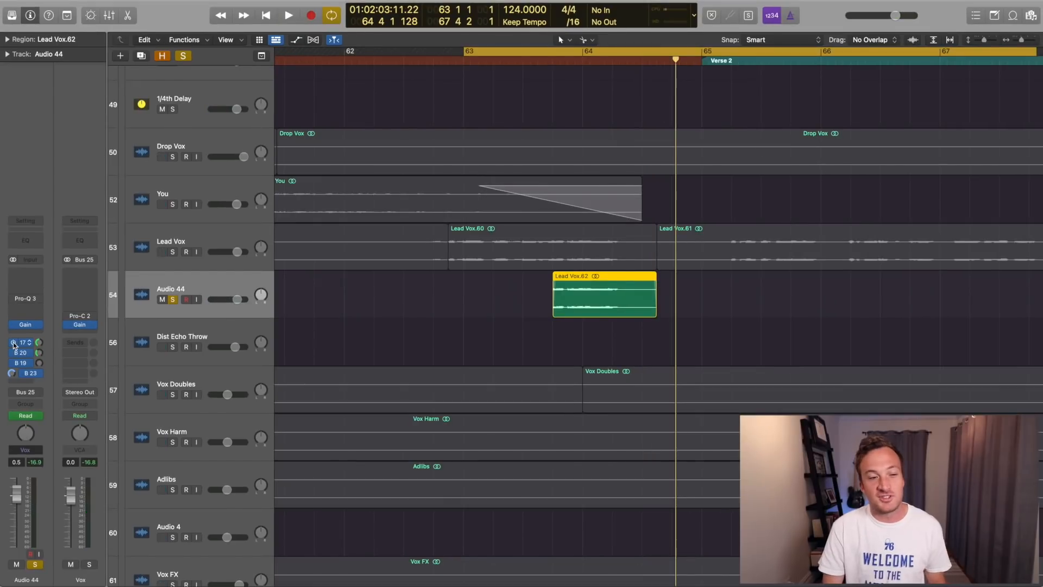
pyautogui.click(17, 303)
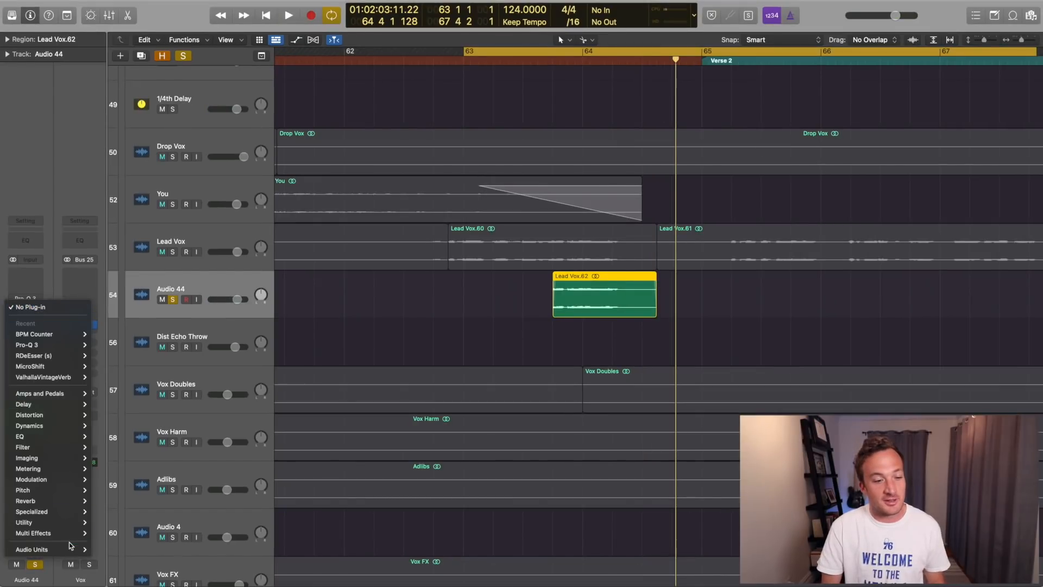
pyautogui.moveTo(74, 549)
pyautogui.moveTo(113, 526)
pyautogui.moveTo(212, 526)
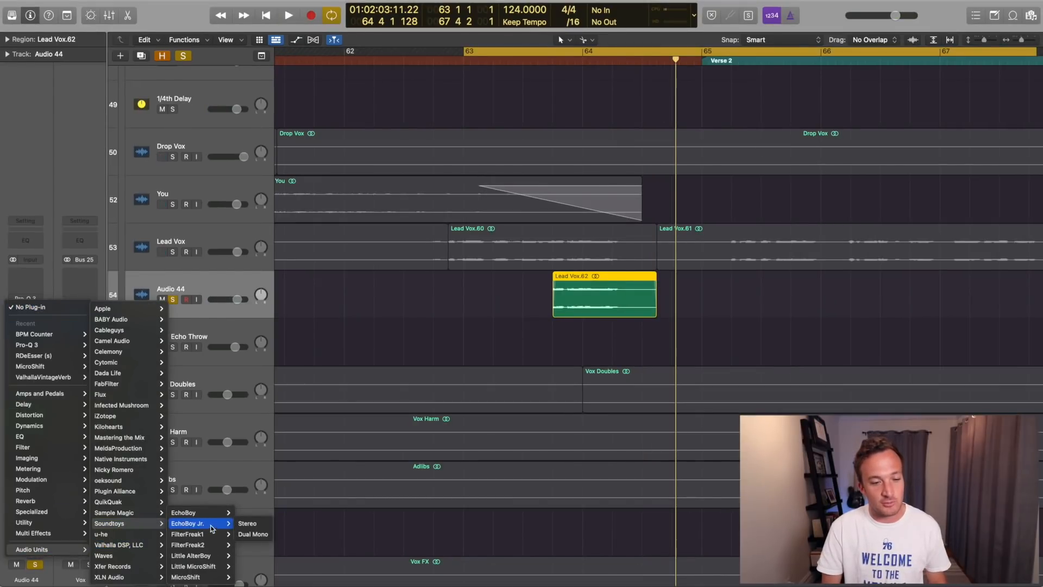
pyautogui.click(245, 524)
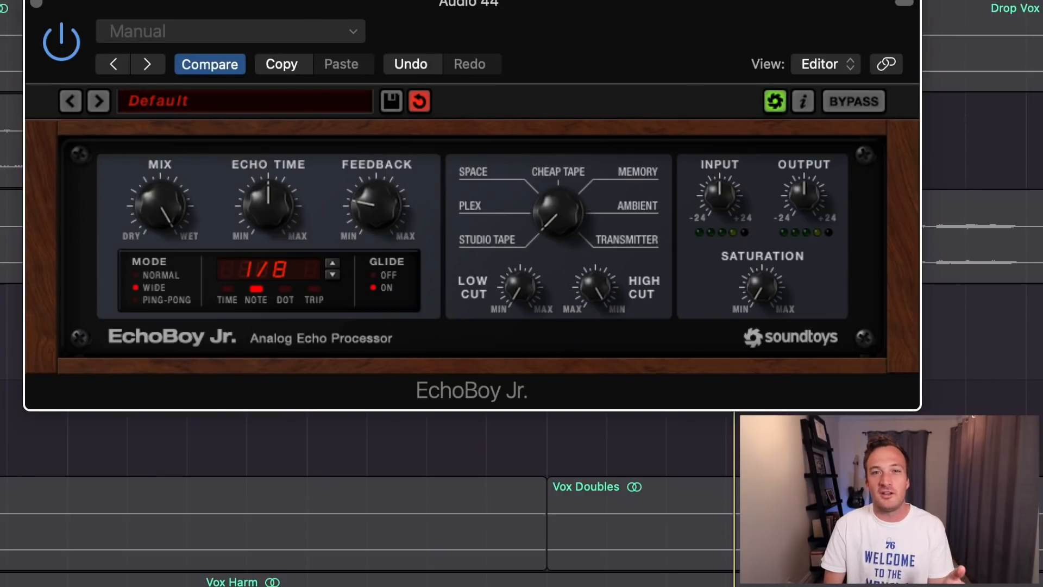
pyautogui.click(11, 236)
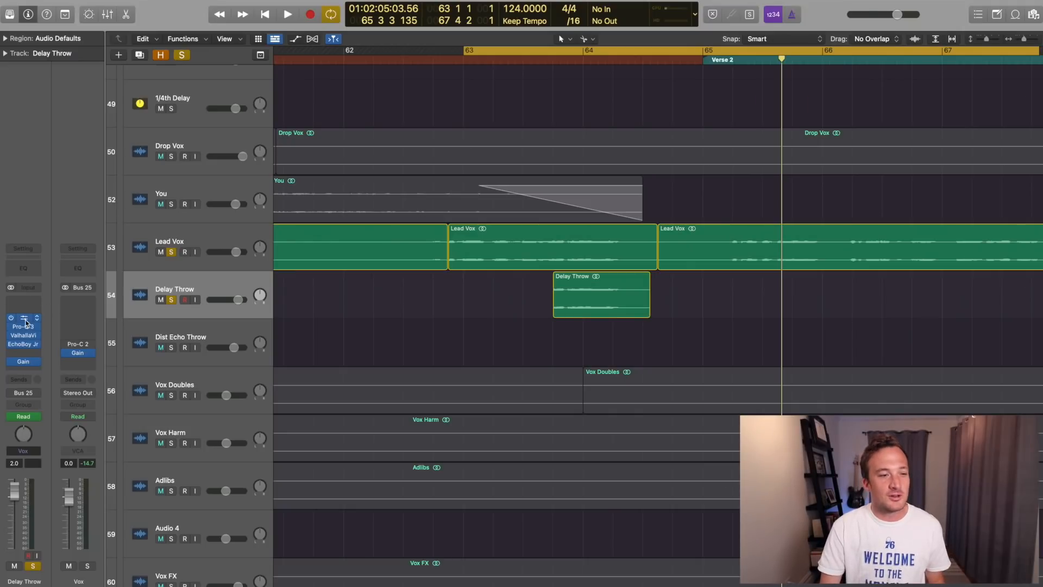
# - Open the Delay Throw track's J37 plug-in to review its effects chain and play the transition
pyautogui.click(25, 320)
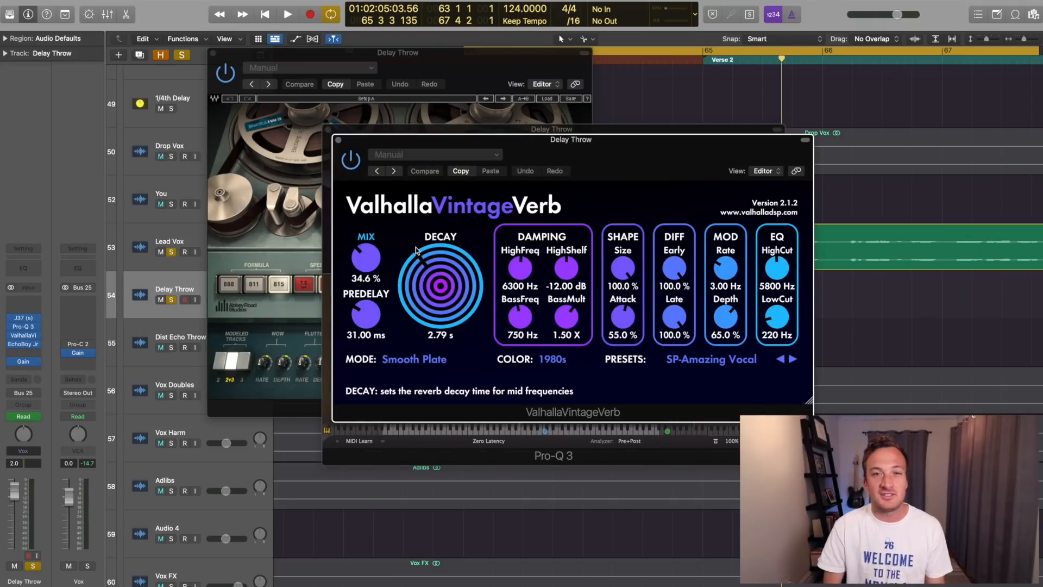
pyautogui.press('space')
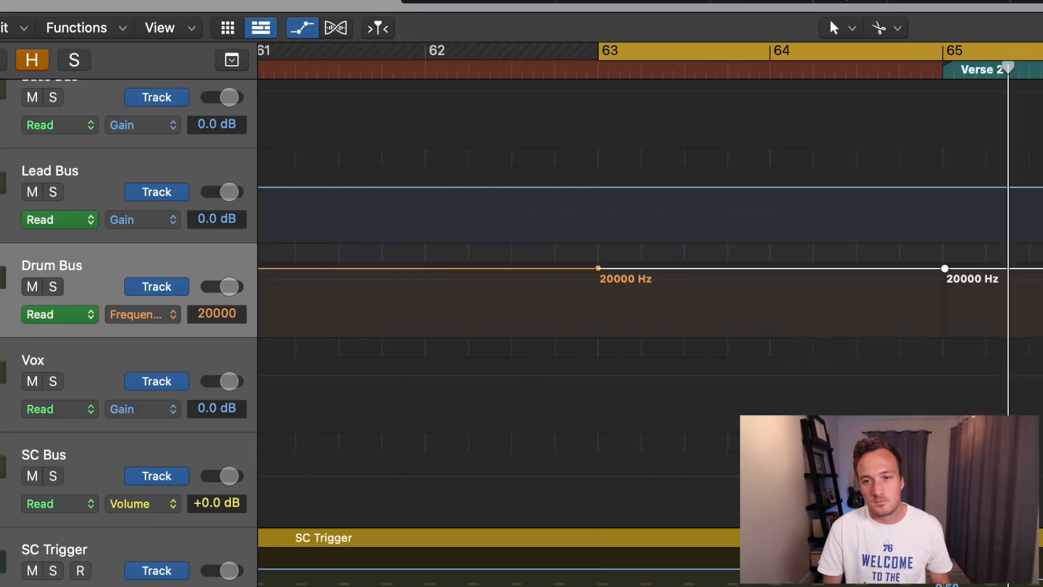
# - Automate the Drum Bus filter frequency to fall from 20000 Hz at bar 63 to 740 Hz at bar 65
pyautogui.moveTo(622, 159); pyautogui.dragTo(622, 162)
pyautogui.moveTo(945, 275); pyautogui.dragTo(945, 300)
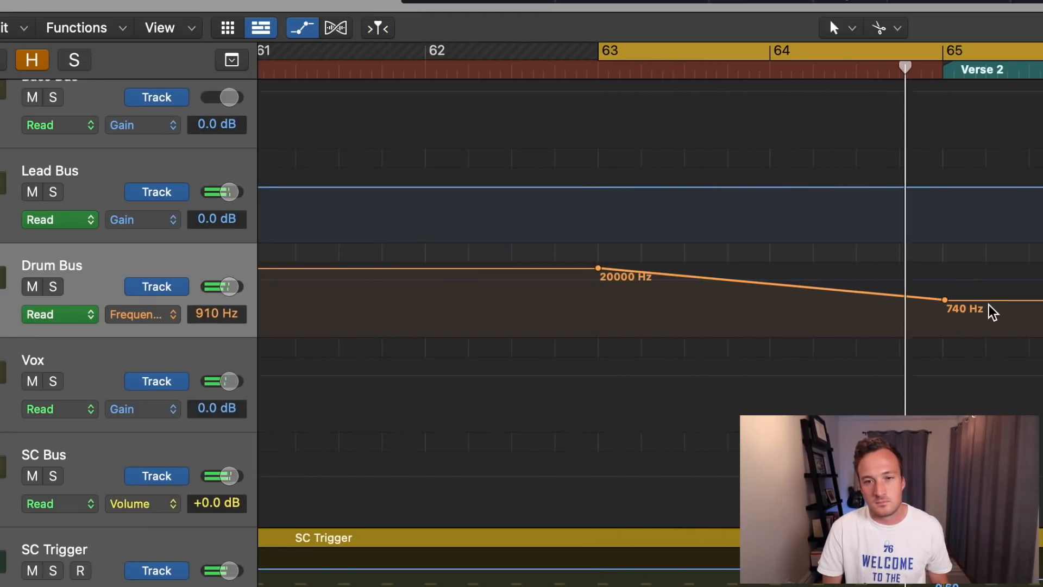